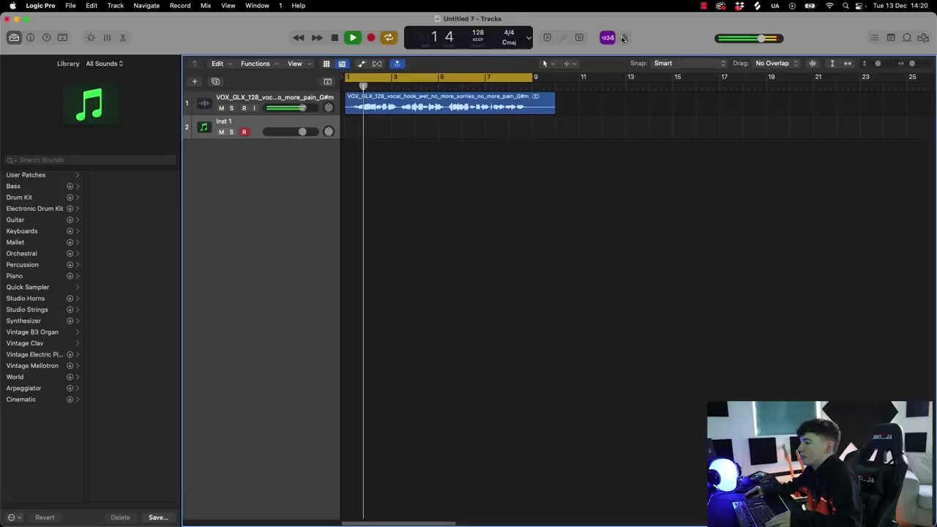
- Load the Organ Bass user patch on the Inst 1 track and try out notes with Musical Typing
click(44, 175)
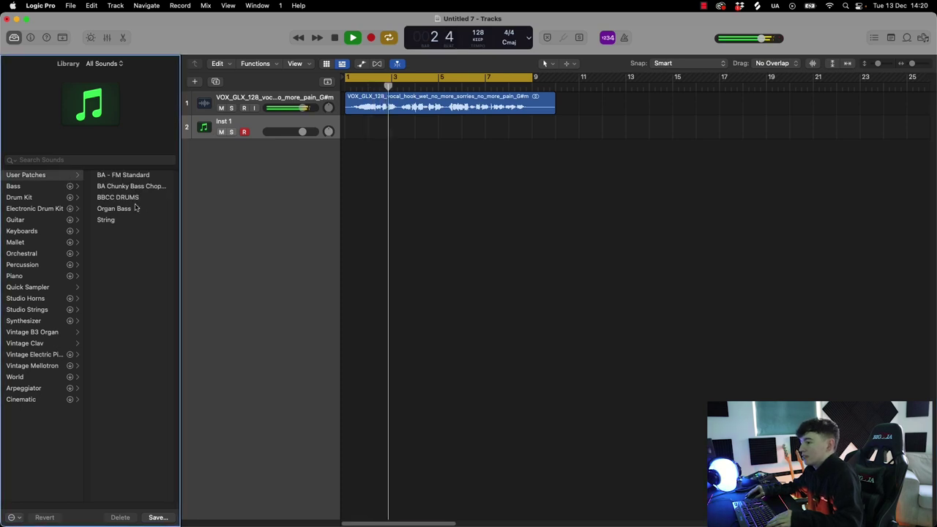
click(128, 209)
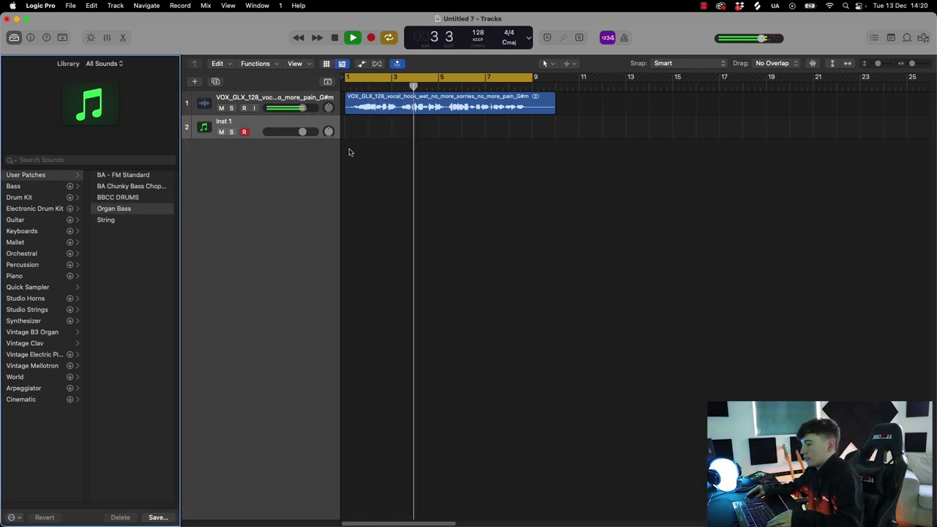
key(super+k)
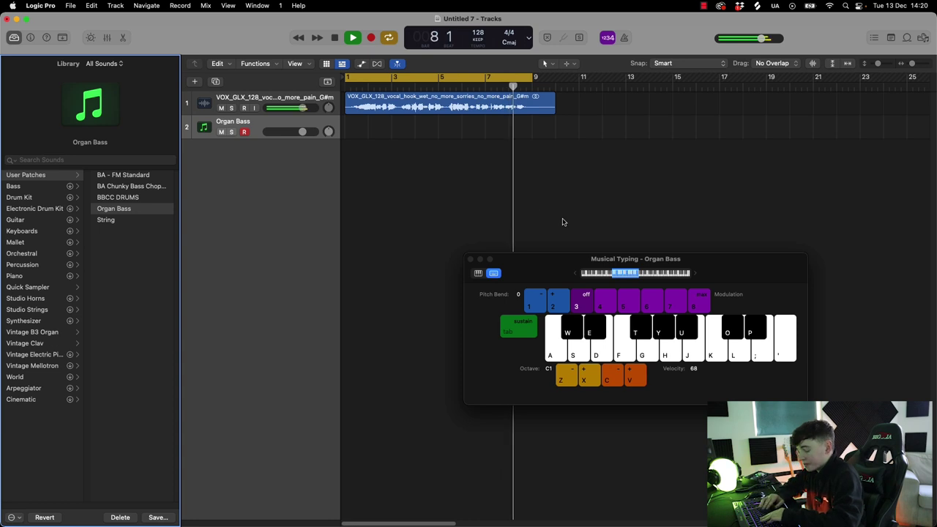
key(y)
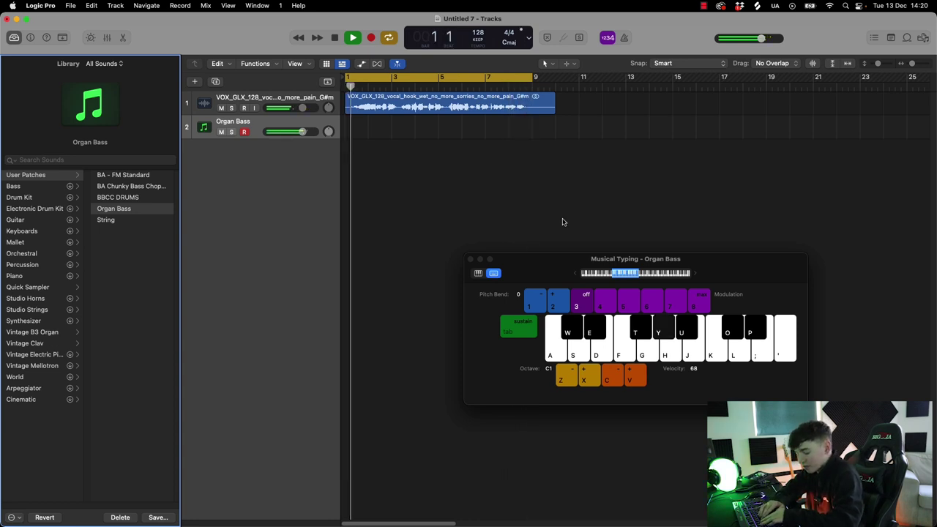
key(t)
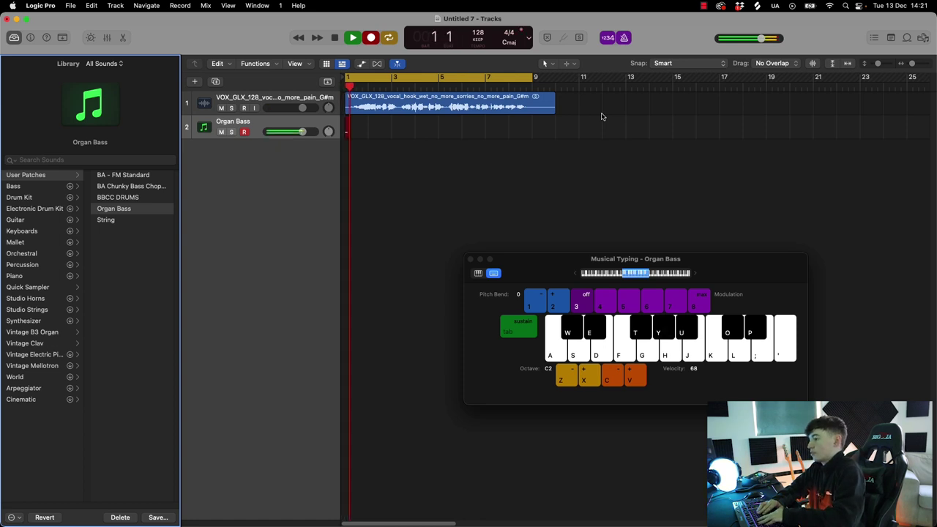
- Record an eight-bar bassline on the Organ Bass track with Musical Typing at octave C2
key(o)
key(t)
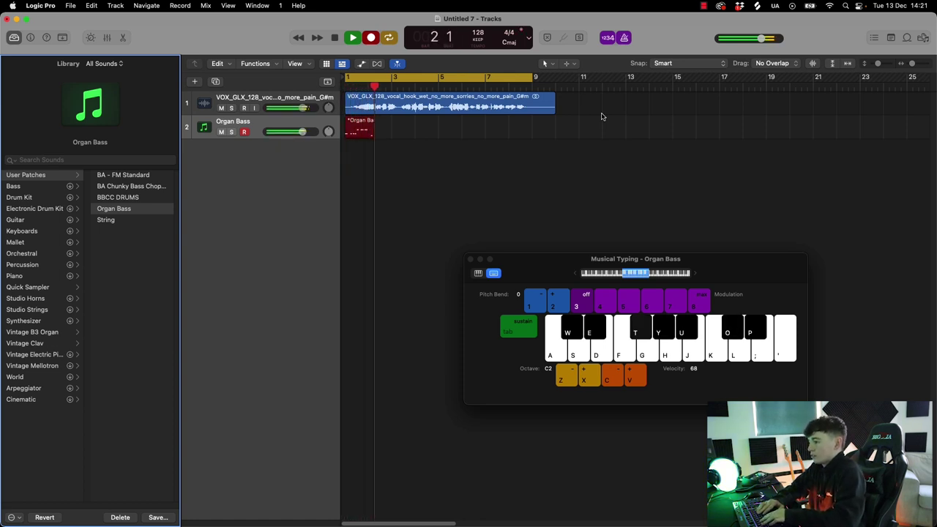
key(e)
key(e)
key(t)
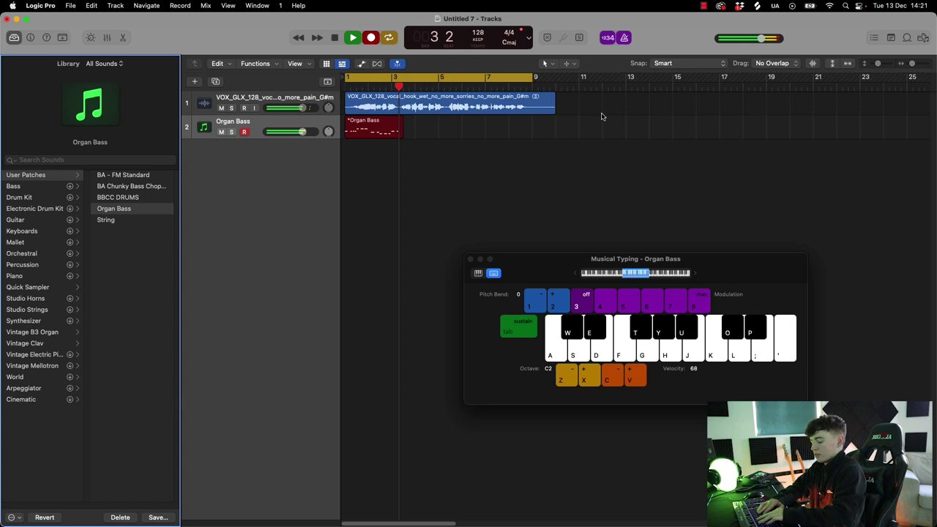
key(o)
key(o)
key(e)
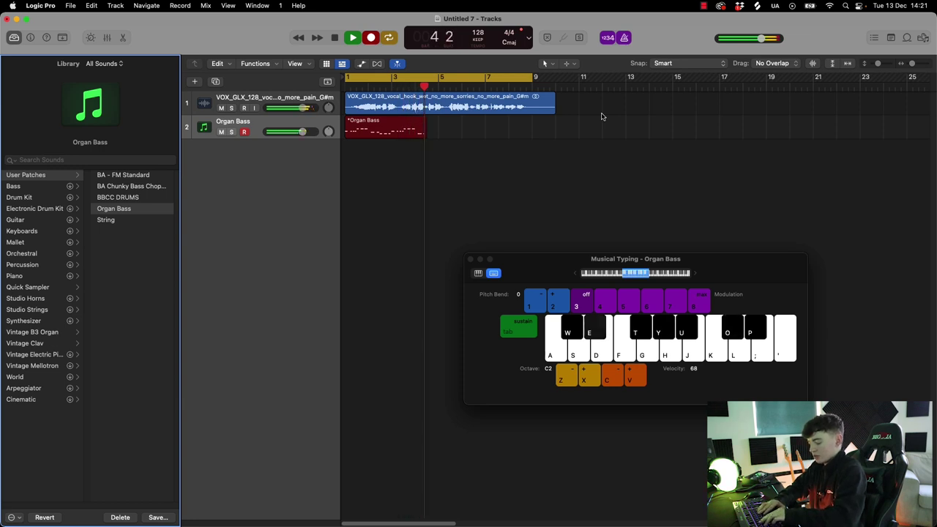
key(t)
key(y)
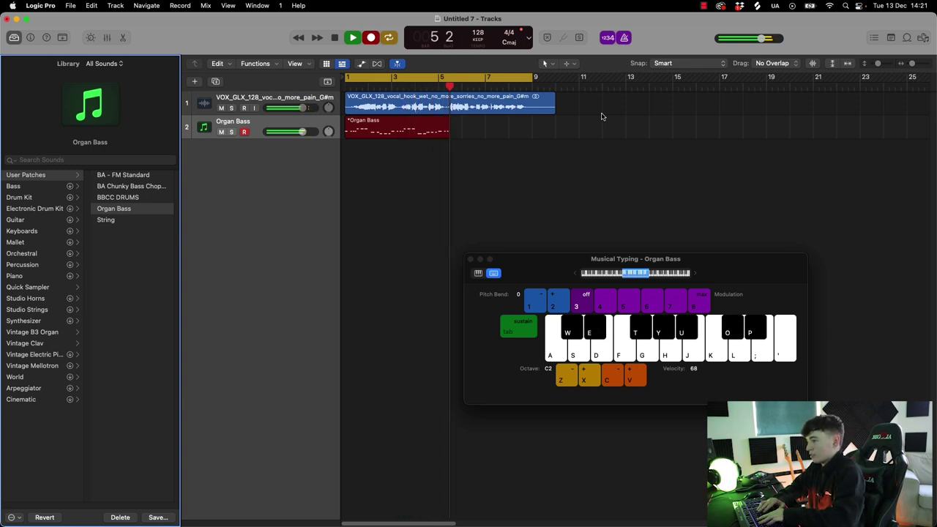
key(o)
key(t)
key(t)
key(e)
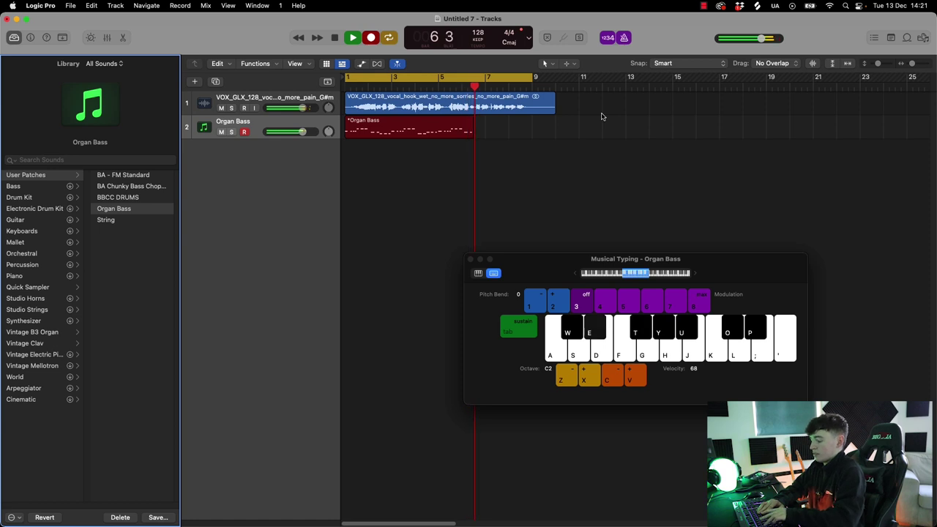
key(y)
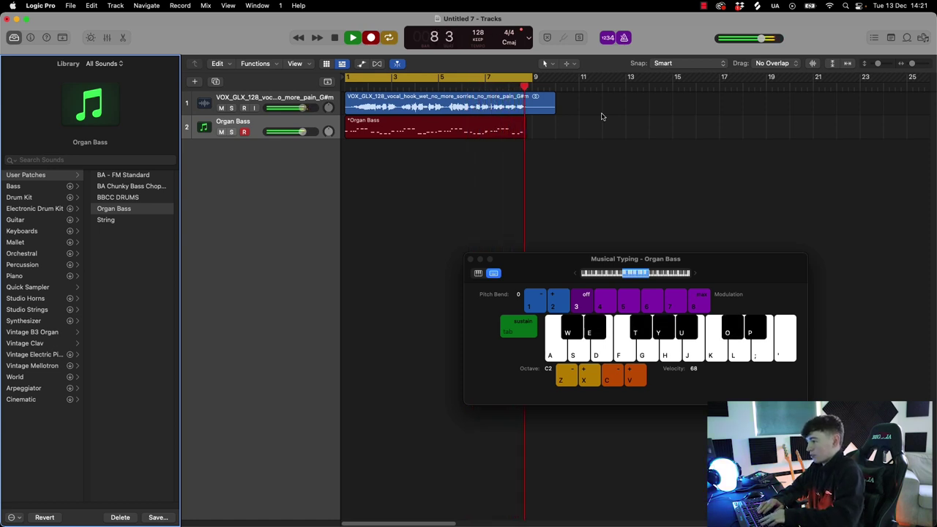
key(space)
key(super+k)
- Raise the pitch of the bassline's notes in bar 8 of the Organ Bass region in the Piano Roll
key(p)
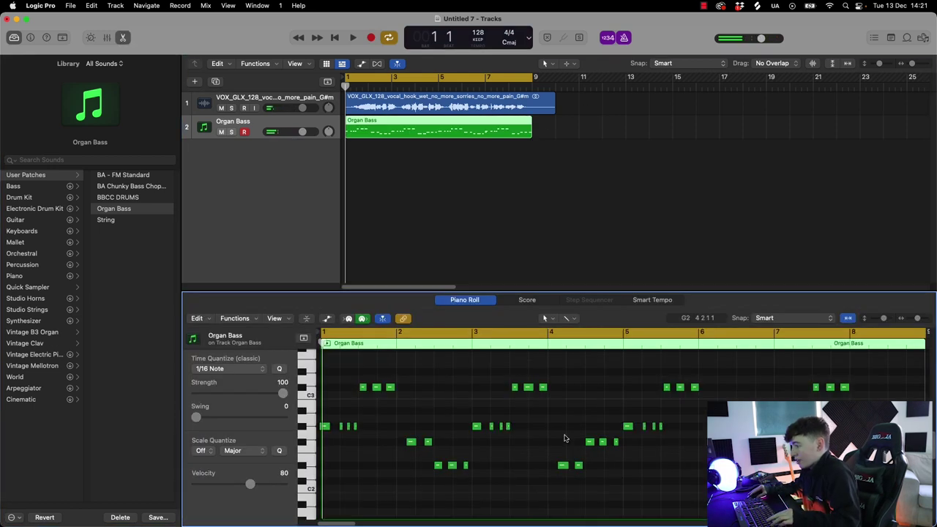
click(736, 441)
scroll(735, 442, right, 1)
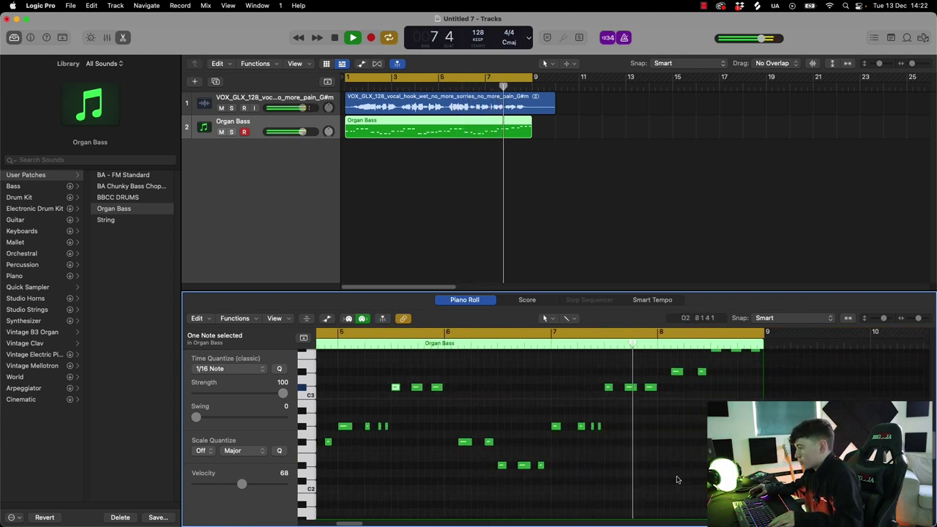
scroll(698, 476, up, 2)
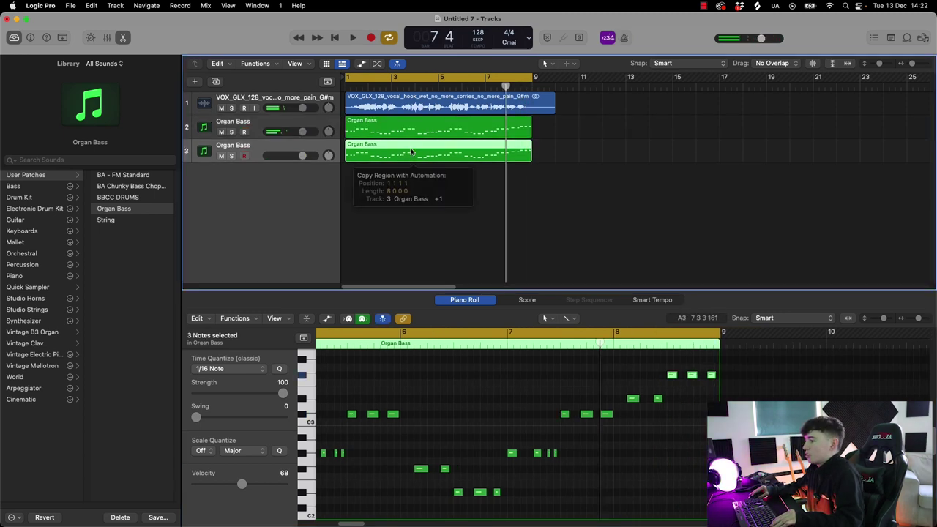
- Copy the Organ Bass region to a duplicate Organ Bass track and lower that track's volume to about -8.2 dB
drag(413, 150, 412, 155)
double_click(413, 154)
double_click(413, 155)
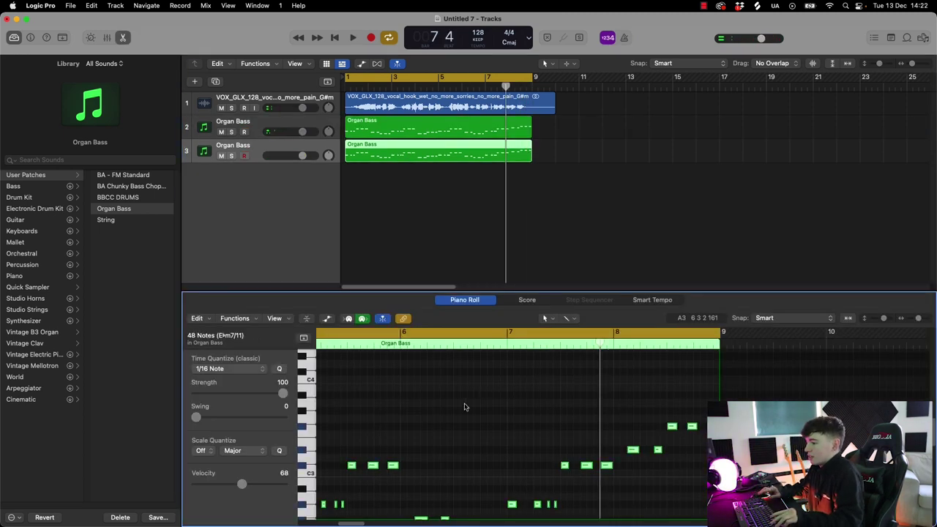
scroll(464, 407, up, 8)
key(space)
drag(303, 155, 287, 155)
- Add a duplicate track with the BA - FM Standard patch and the same bassline, and lower its volume to about -15 dB
key(super+d)
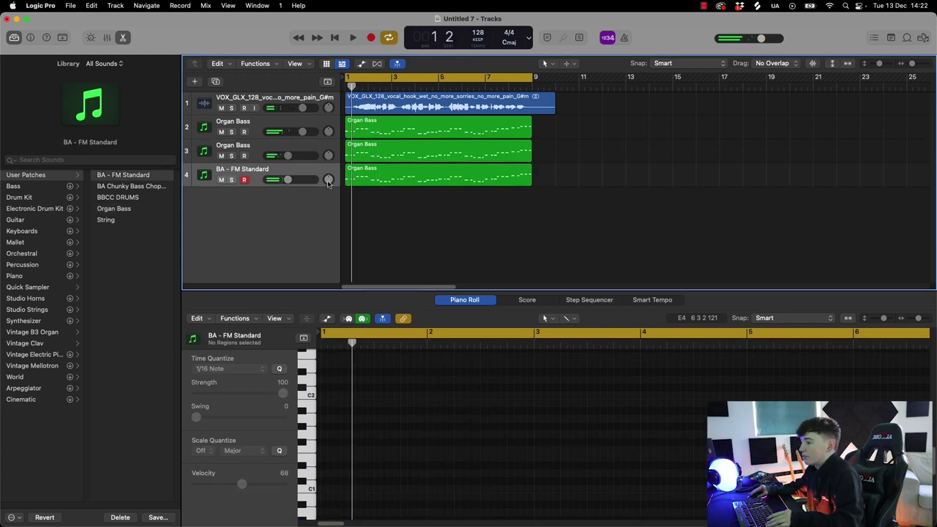
key(space)
drag(287, 180, 277, 184)
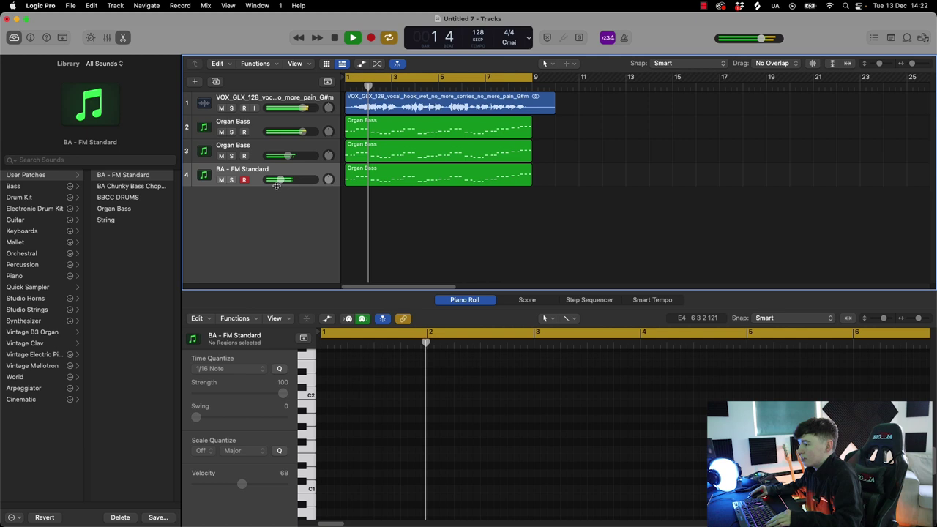
- Duplicate the BA - FM Standard track, load the String patch on it and record a string part with Musical Typing
key(super+d)
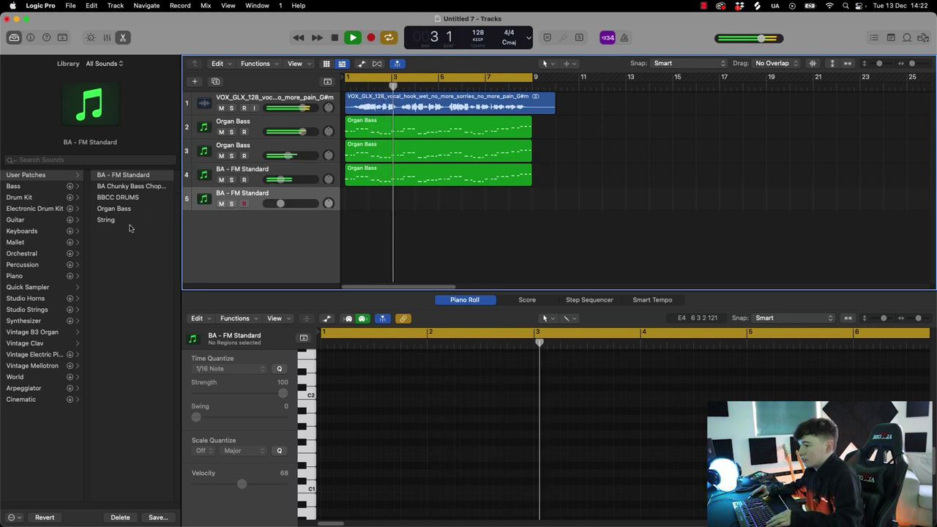
click(117, 220)
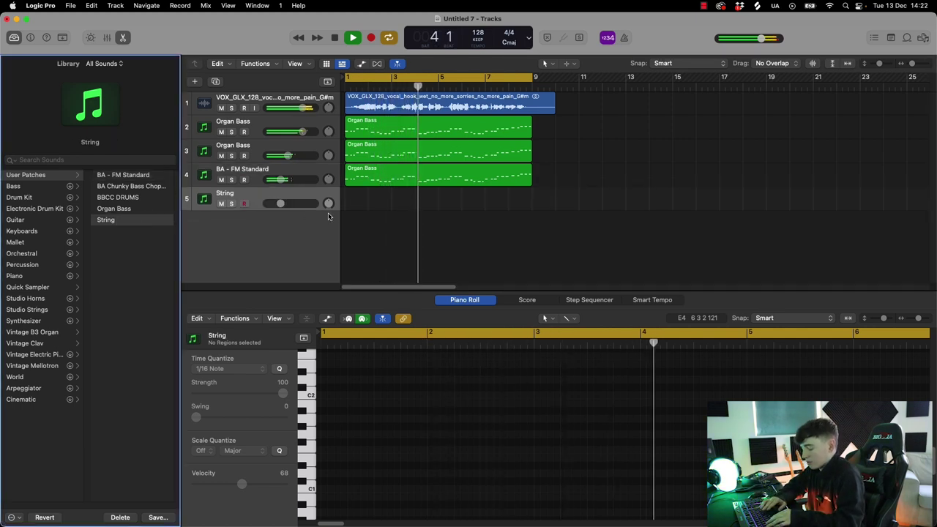
key(super+k)
key(y)
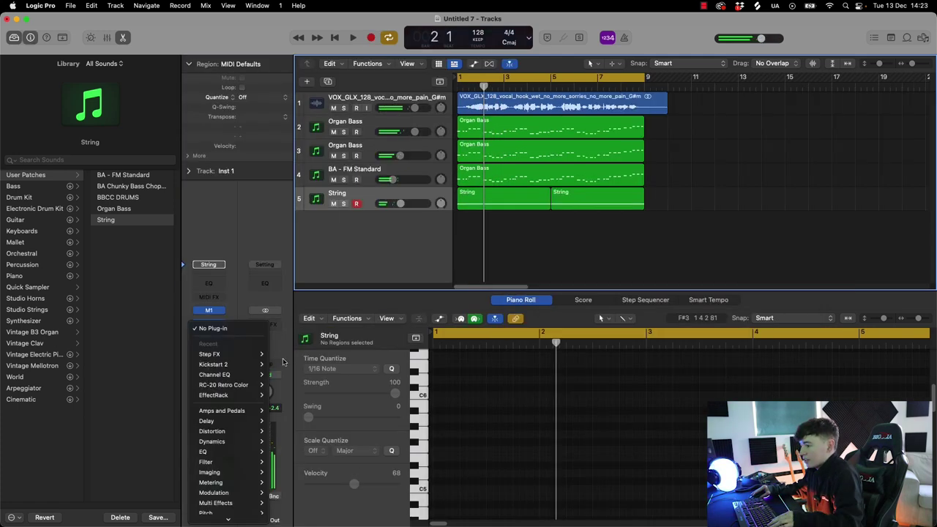
- Insert Kickstart 2 in stereo as an audio effect on the String track and close its plug-in window
mouse_move(229, 366)
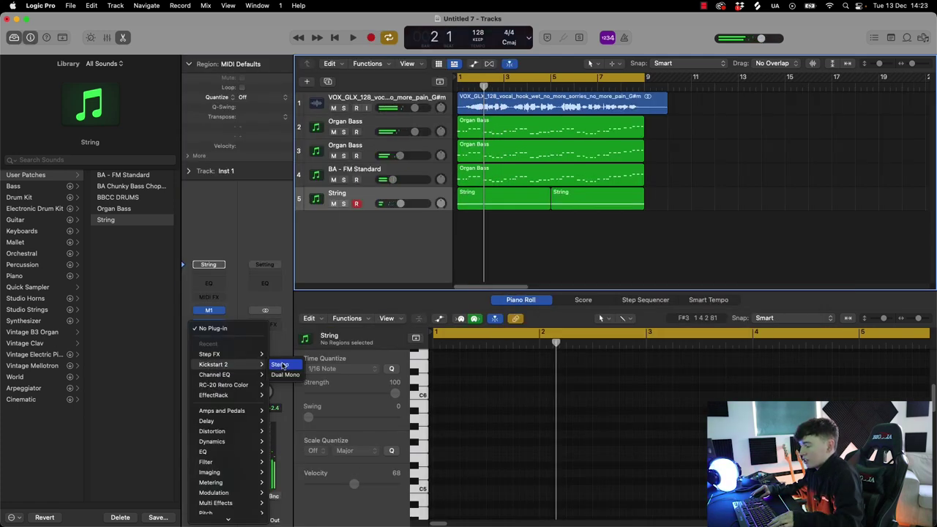
click(287, 364)
click(297, 139)
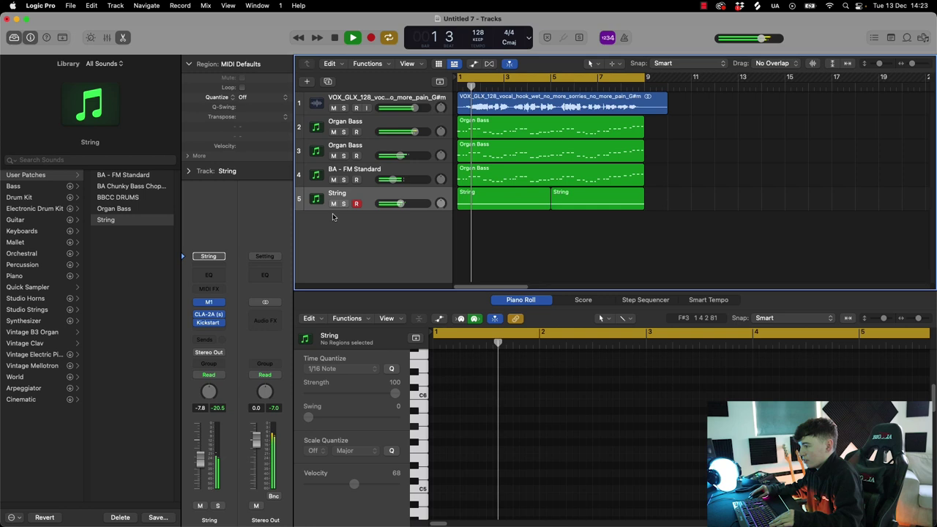
- Copy the Kickstart effect from the String channel to the BA - FM Standard channel and both Organ Bass channels in the mixer
key(x)
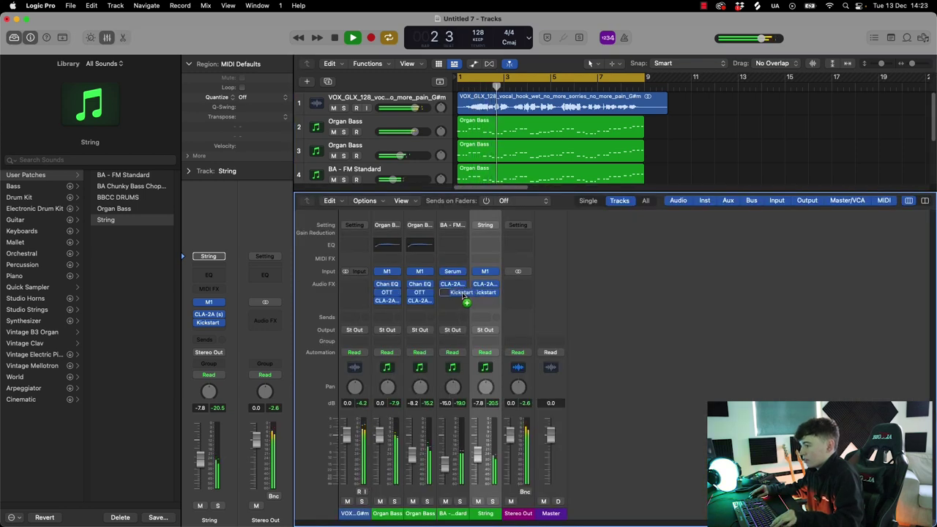
click(452, 294)
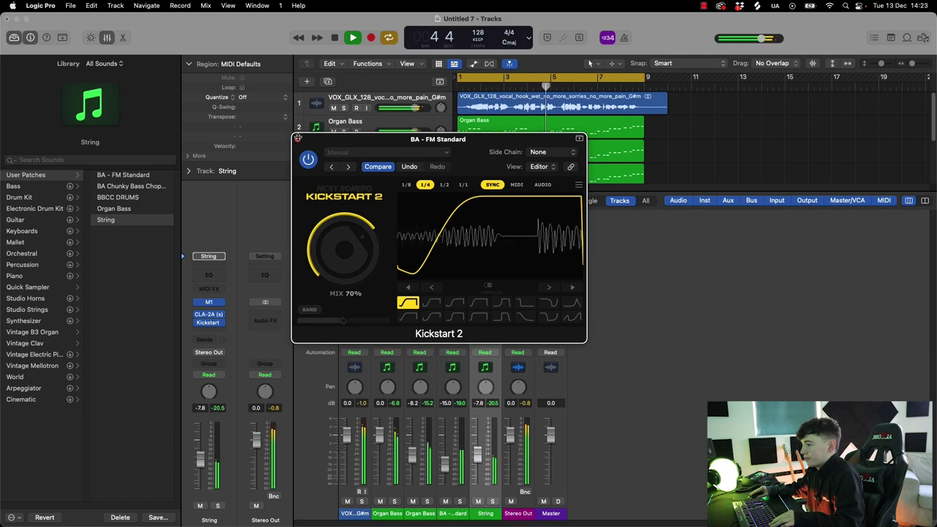
key(super+w)
click(458, 292)
click(424, 312)
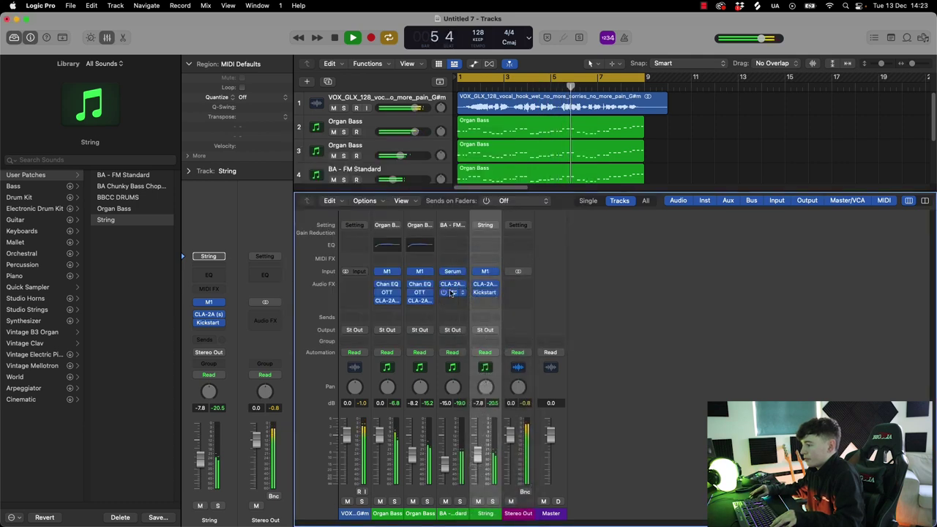
drag(416, 308, 420, 306)
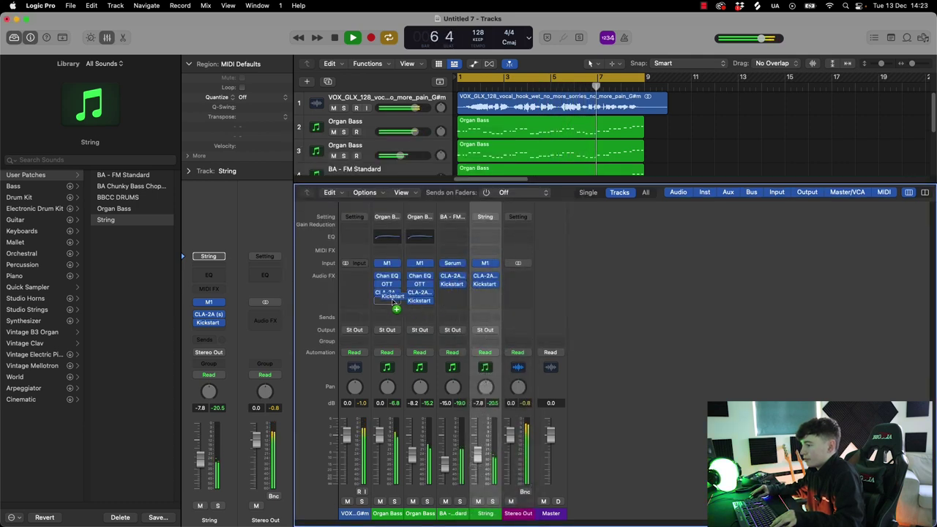
key(x)
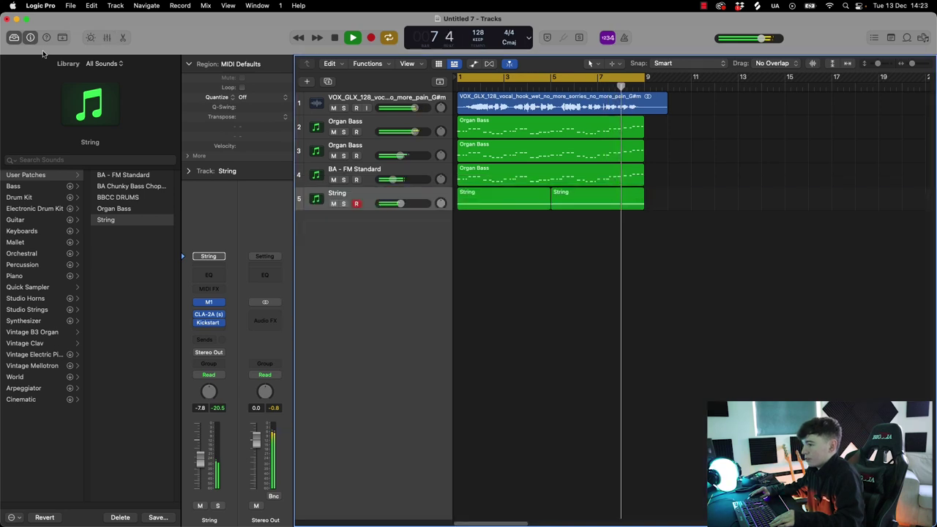
click(30, 37)
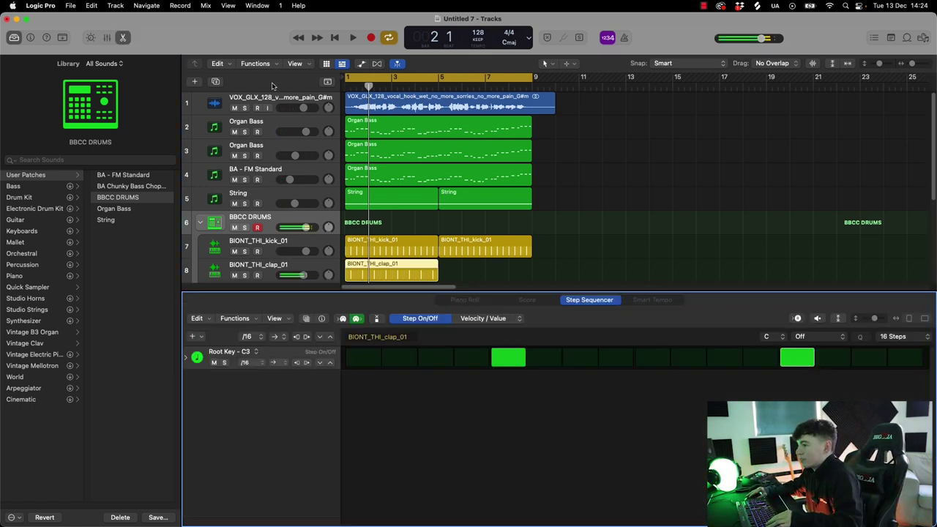
- Extend the clap pattern to bar 9 and copy it to the BIONT_THI_clap_02 track, moving that track above BIONT_THI_openhat_01
key(space)
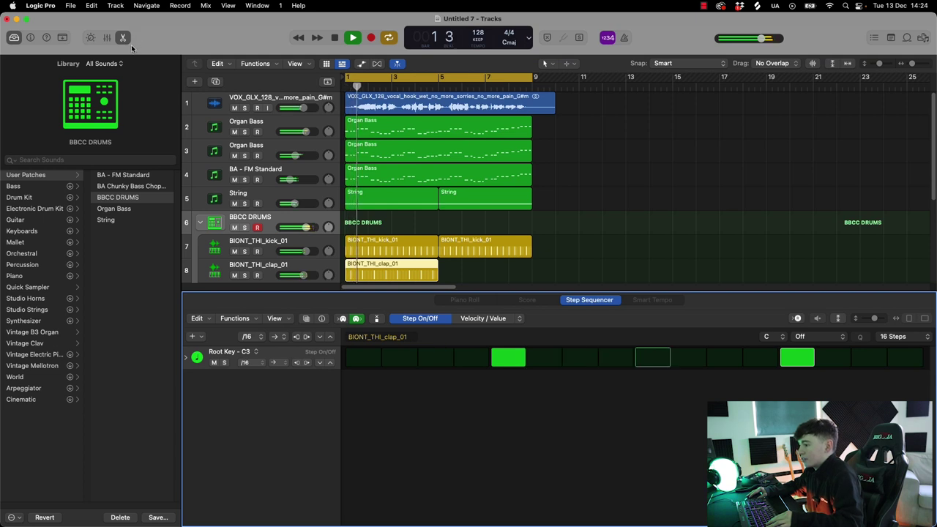
click(123, 37)
drag(395, 274, 384, 320)
click(392, 372)
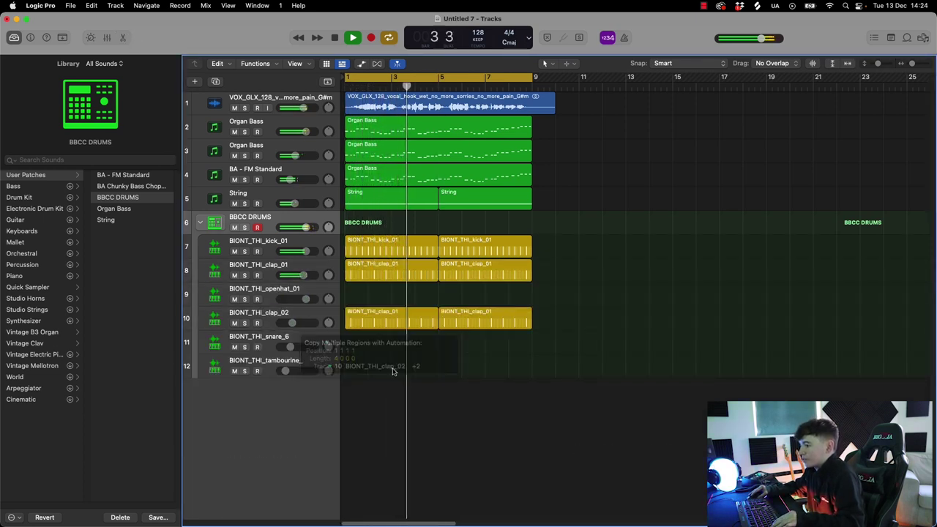
drag(296, 313, 295, 287)
- Create a pattern region on BIONT_THI_openhat_01 with steps 3, 7, 11 and 15 active, and copy it to bar 5
right_click(355, 316)
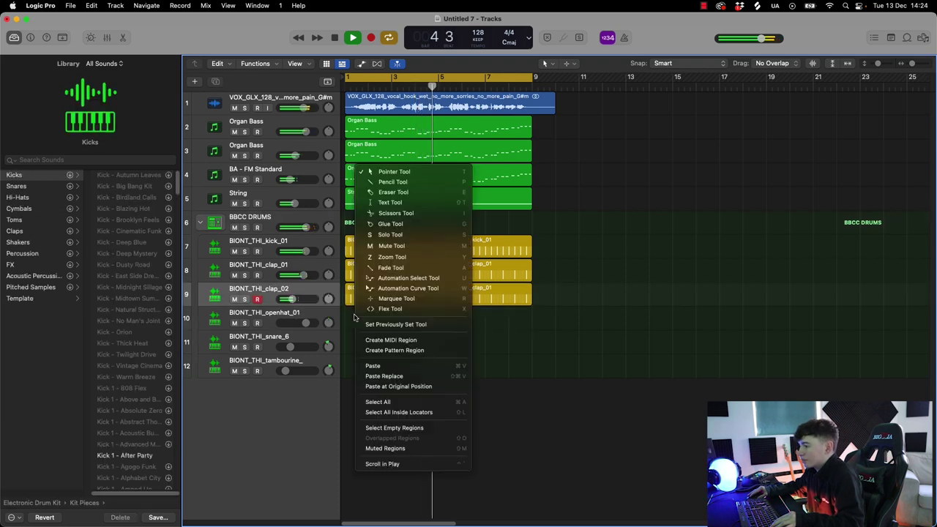
click(398, 350)
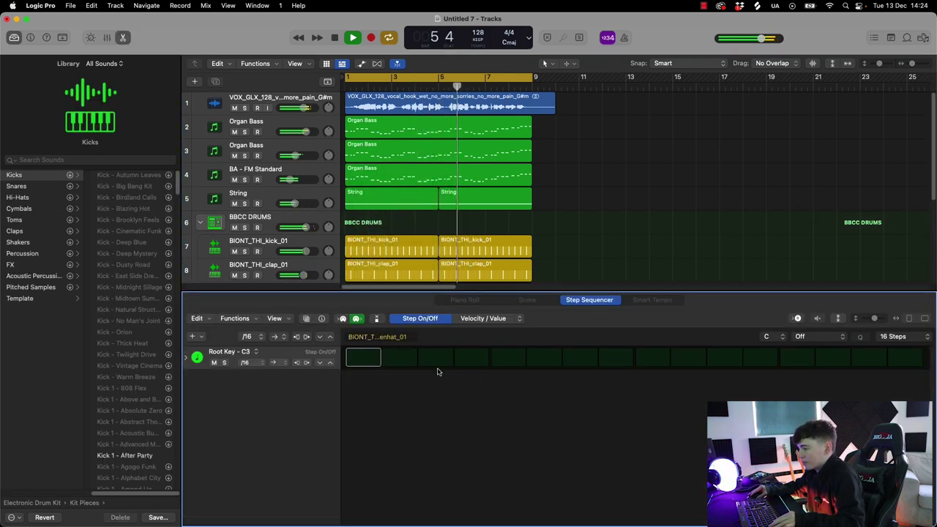
click(435, 357)
click(579, 357)
click(724, 357)
click(869, 357)
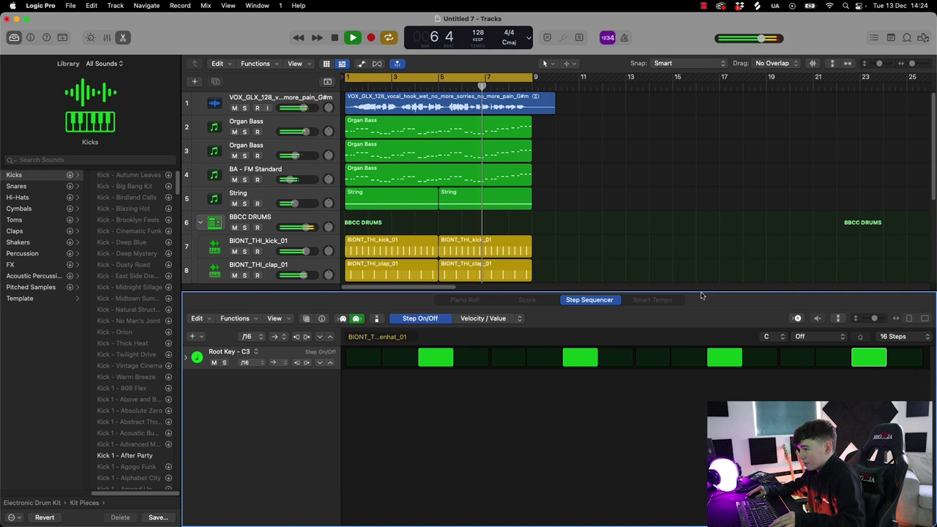
click(122, 38)
drag(363, 321, 458, 320)
- Create a 32-step pattern region on BIONT_THI_snare_6 with steps 8, 24 and 26 active, and copy it to bar 5
right_click(358, 341)
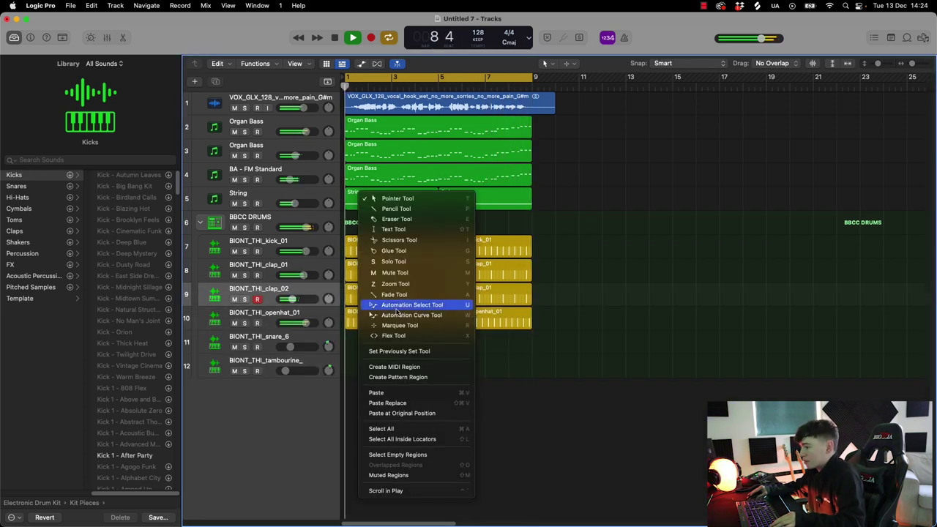
click(397, 377)
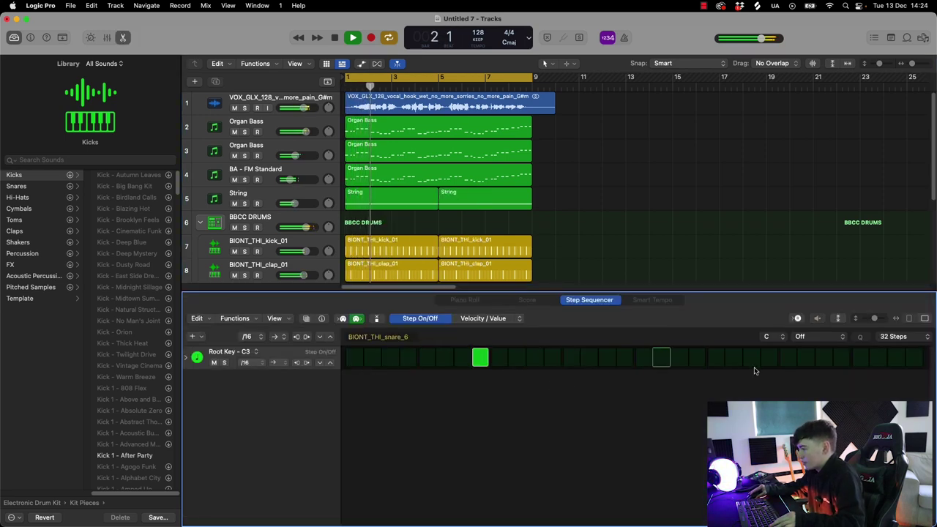
key(space)
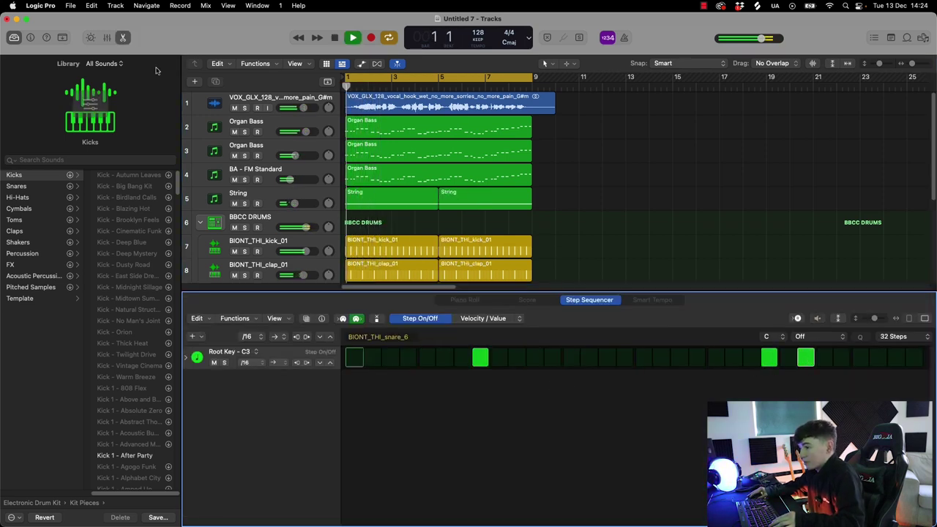
key(e)
drag(427, 345, 521, 345)
- Create a pattern region on BIONT_THI_tambourine_ with all 16 steps active and reduced velocity on every second step
right_click(366, 364)
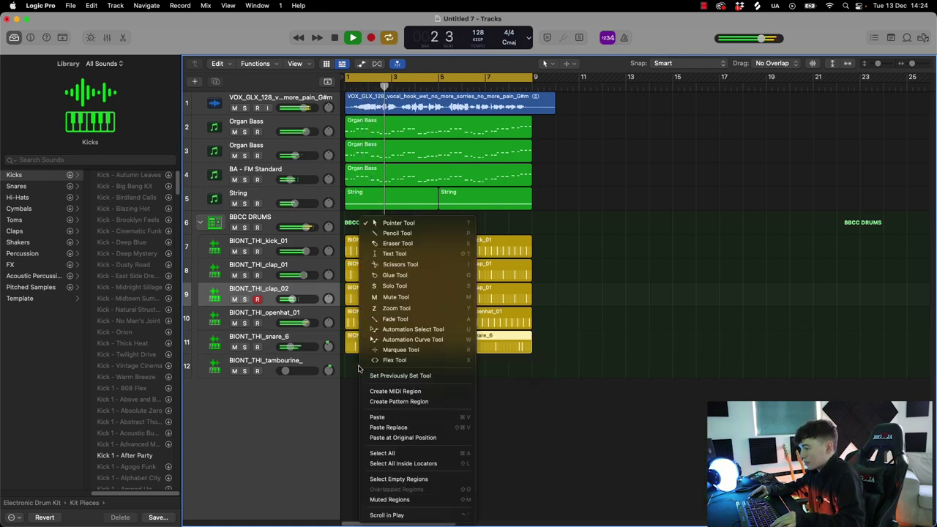
click(399, 401)
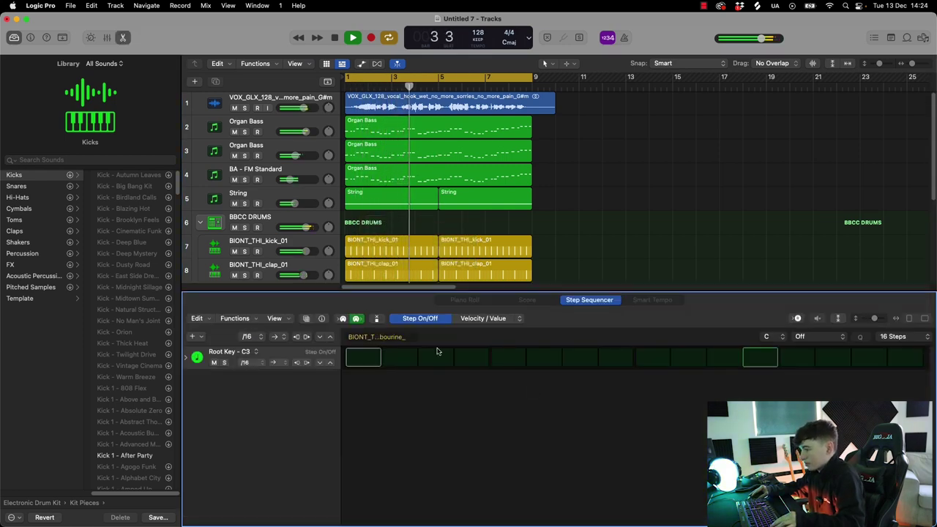
click(187, 357)
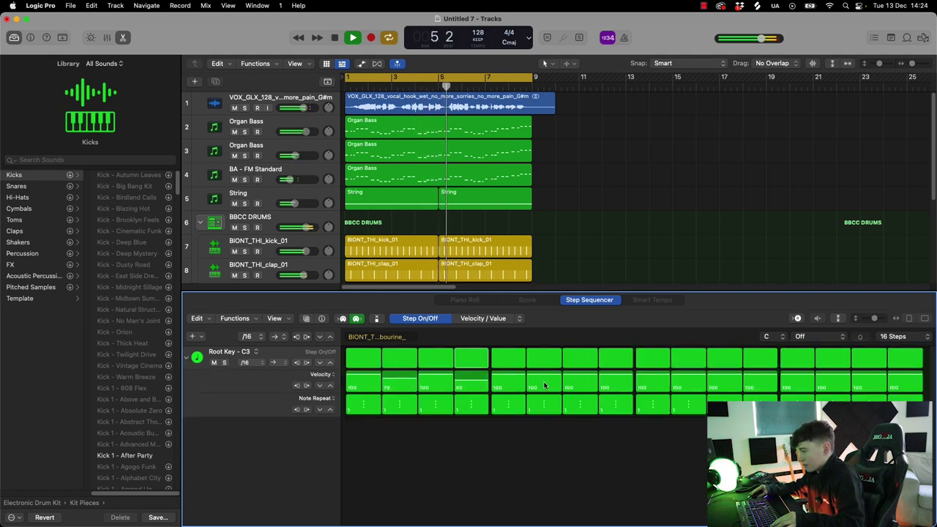
drag(699, 385, 699, 393)
drag(771, 384, 772, 392)
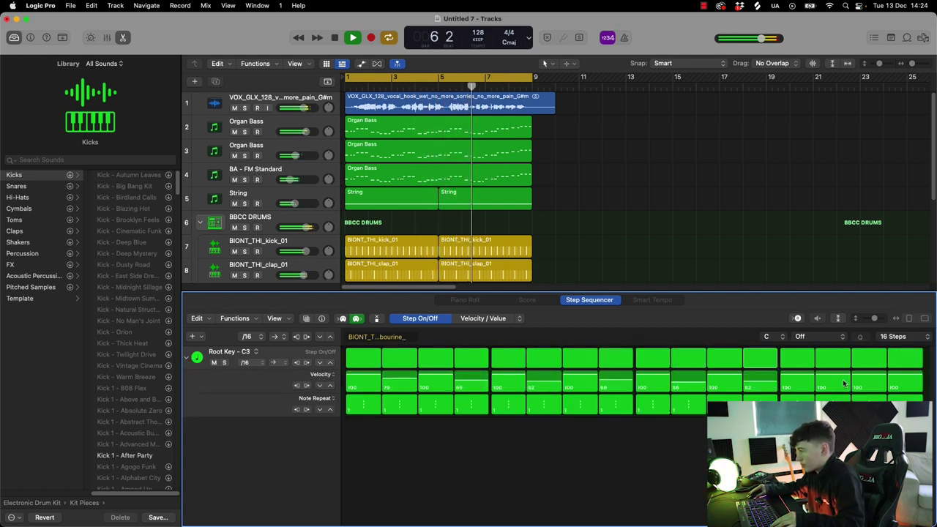
drag(844, 383, 844, 393)
drag(912, 382, 912, 392)
key(e)
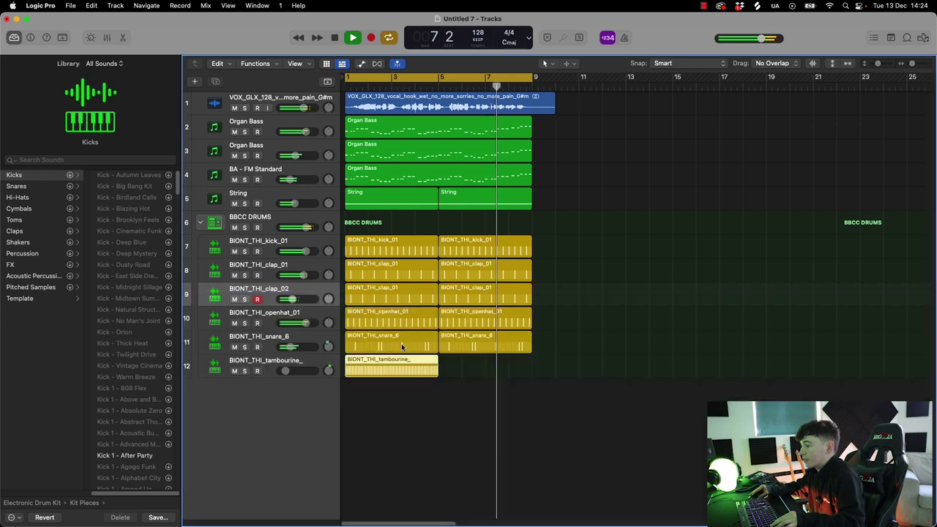
- Copy the BIONT_THI_tambourine_ pattern region to bar 5 and hide the Library
drag(395, 368, 484, 368)
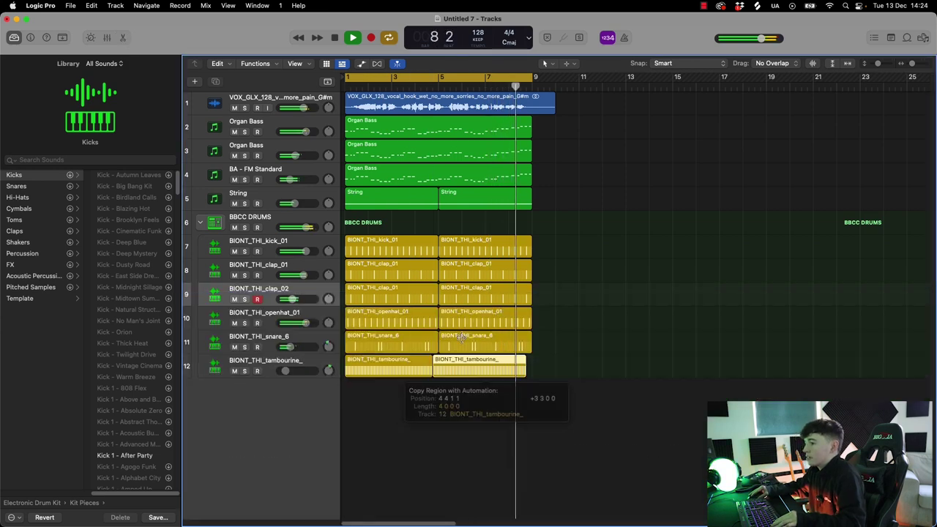
click(14, 38)
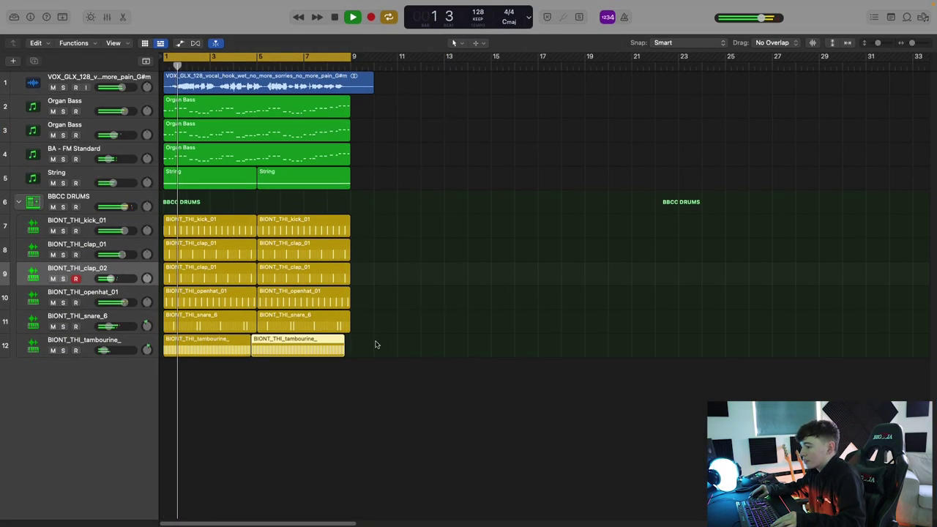
- Switch to Splice and search the sounds for white noise
text(white noise)
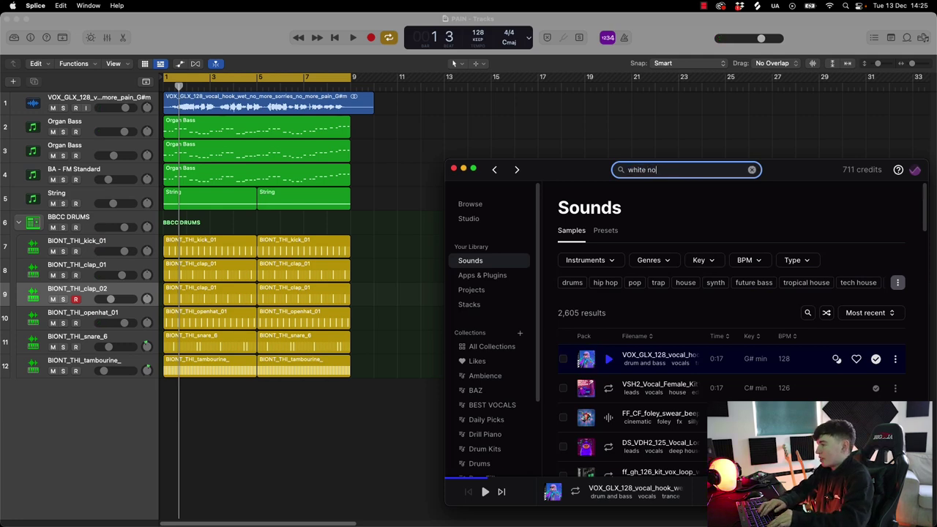
key(Return)
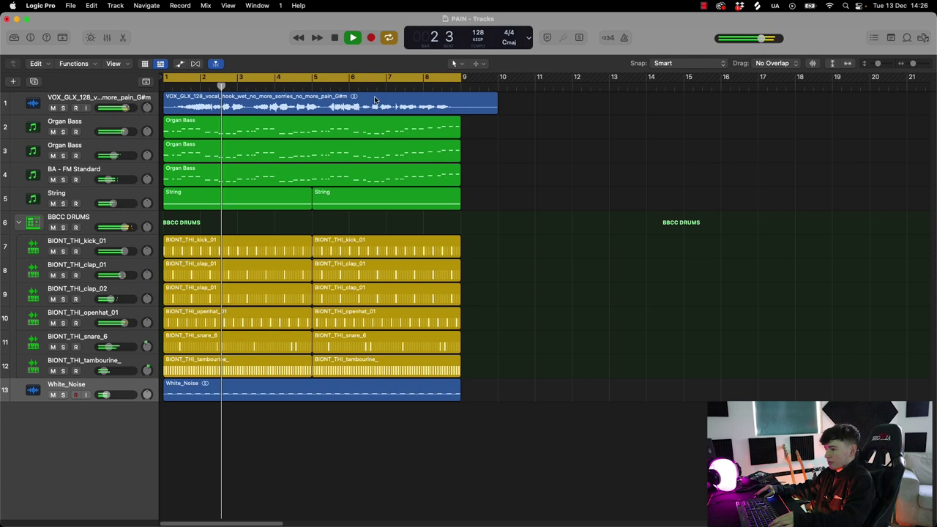
- Lower the vocal hook track's volume slightly and switch the project window to full screen
drag(126, 109, 123, 109)
key(ctrl+super+f)
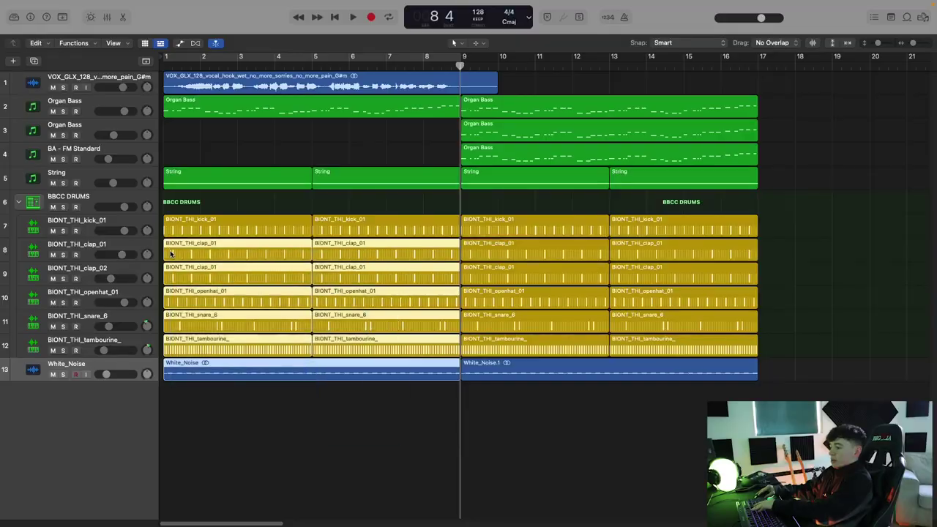
- Delete the clap, open hat, snare, tambourine and white noise regions in bars 1 to 8, and return the playhead to the start
key(Delete)
key(Return)
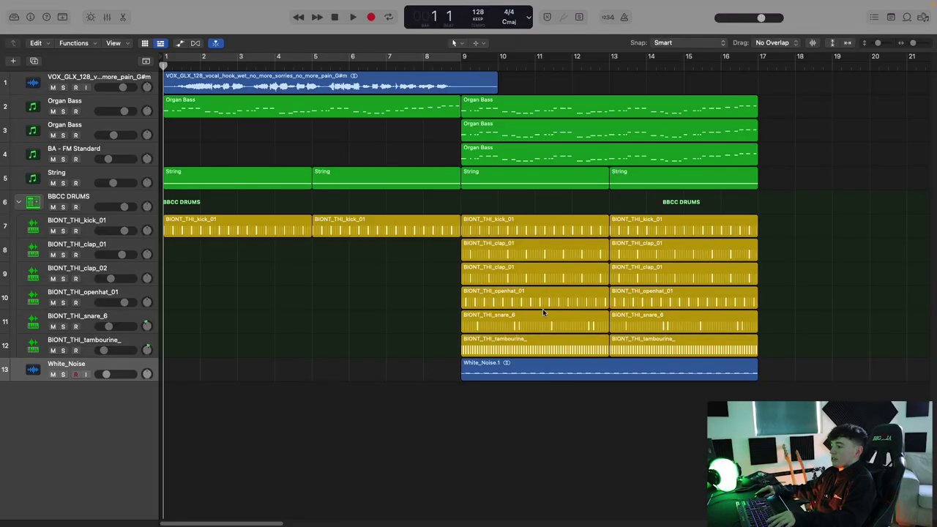
scroll(540, 360, right, 3)
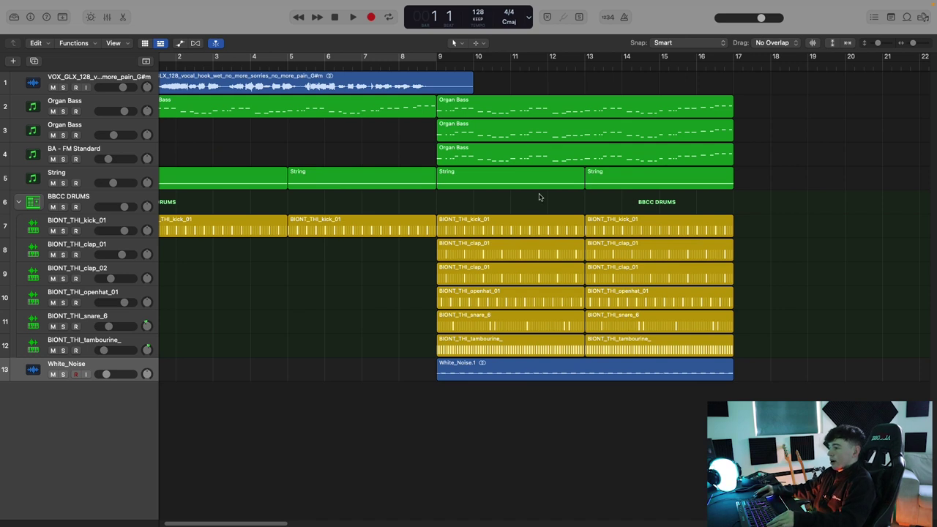
key(super+Left)
scroll(358, 406, left, 3)
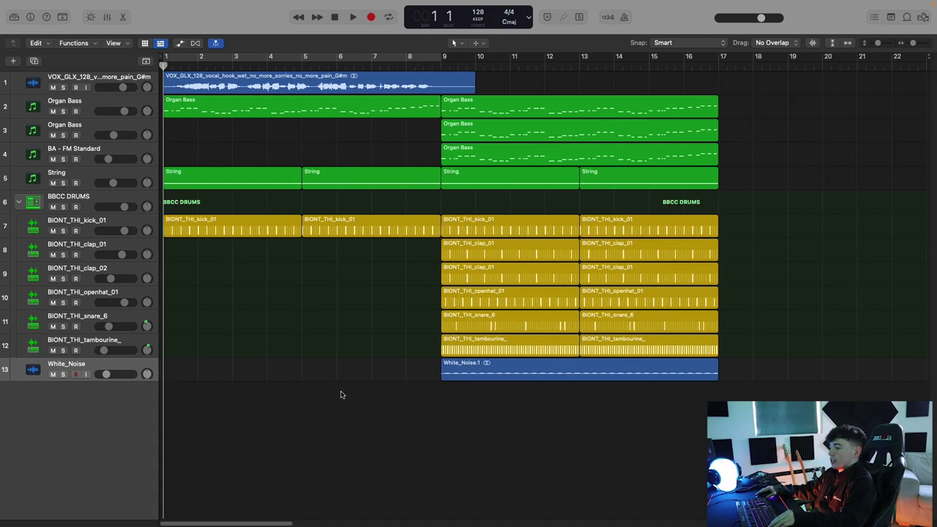
- Add Riser 1 - Sluggy Beats from the FX sample folder on a new track at bar 1 and set its volume to about -15.2 dB
click(922, 17)
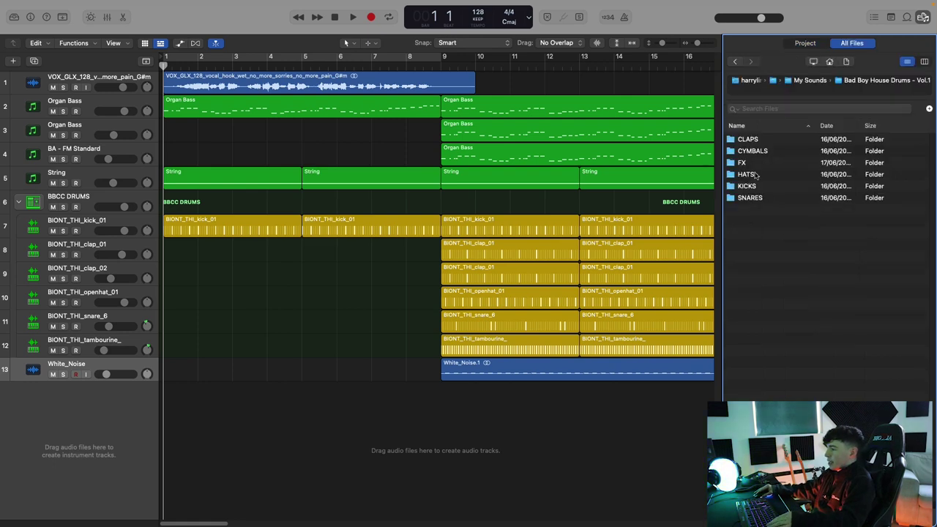
key(space)
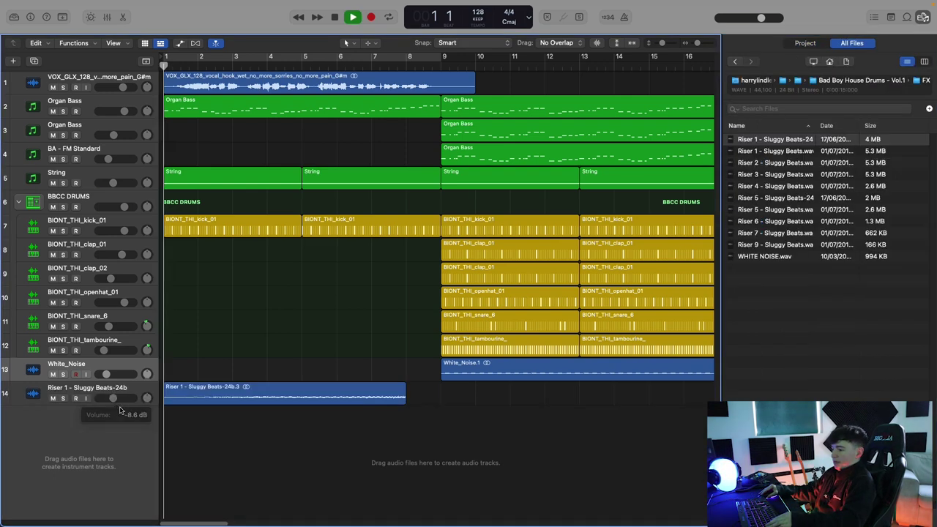
drag(121, 398, 106, 398)
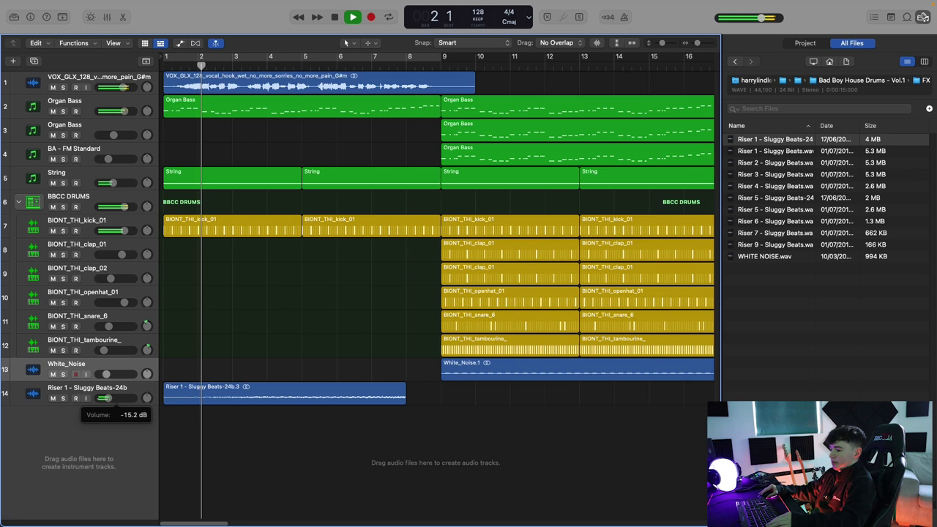
click(858, 80)
- Convert the BIONT_THI_kick_01 pattern region at bar 5 to a MIDI region
click(355, 227)
right_click(358, 227)
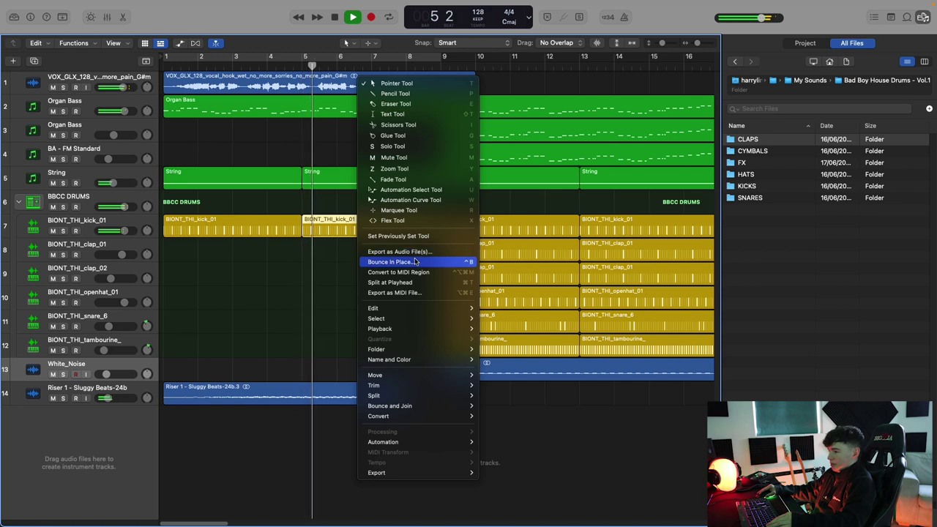
click(398, 272)
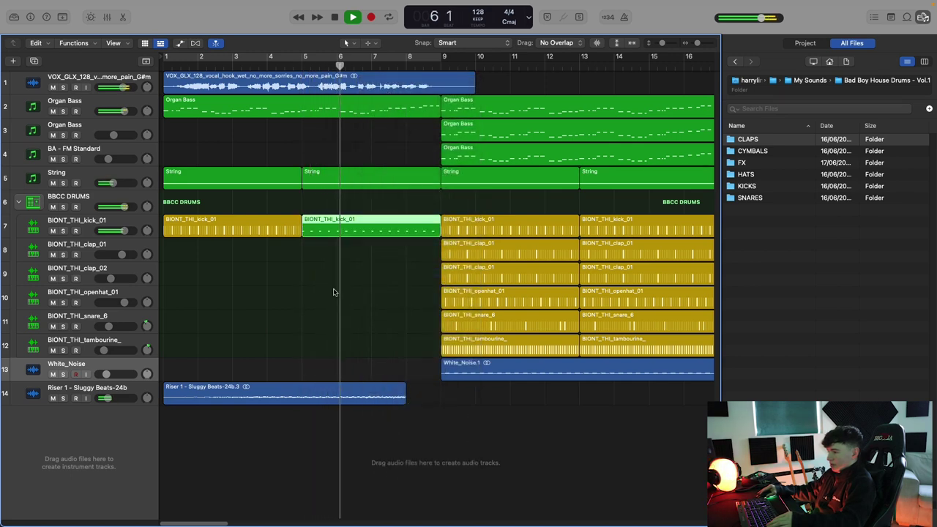
- Duplicate all notes of the bar 5 kick MIDI region half a beat later to form an eighth-note kick build
double_click(372, 230)
drag(162, 422, 176, 428)
key(space)
key(super+Right)
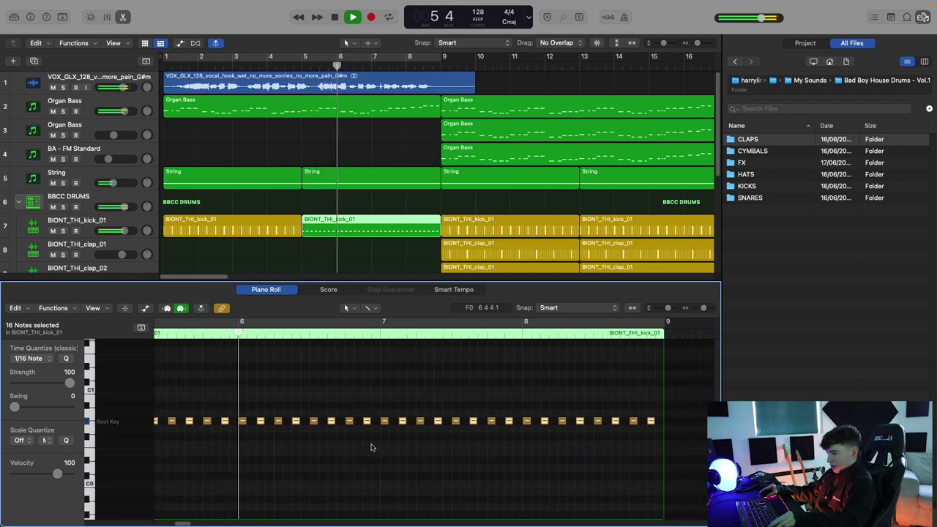
- Duplicate the kick notes from bar 7 onward one sixteenth later, and delete all kick notes in bar 8
key(space)
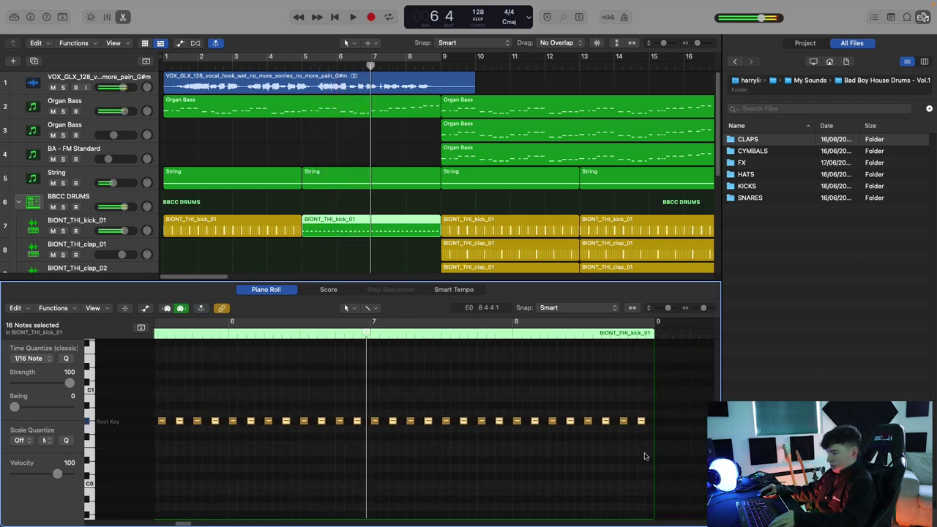
drag(643, 452, 401, 422)
key(space)
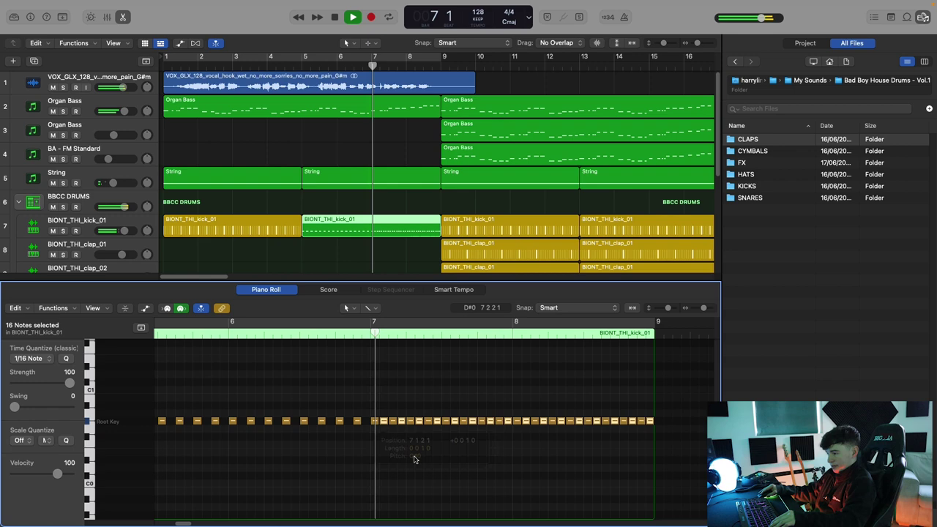
key(space)
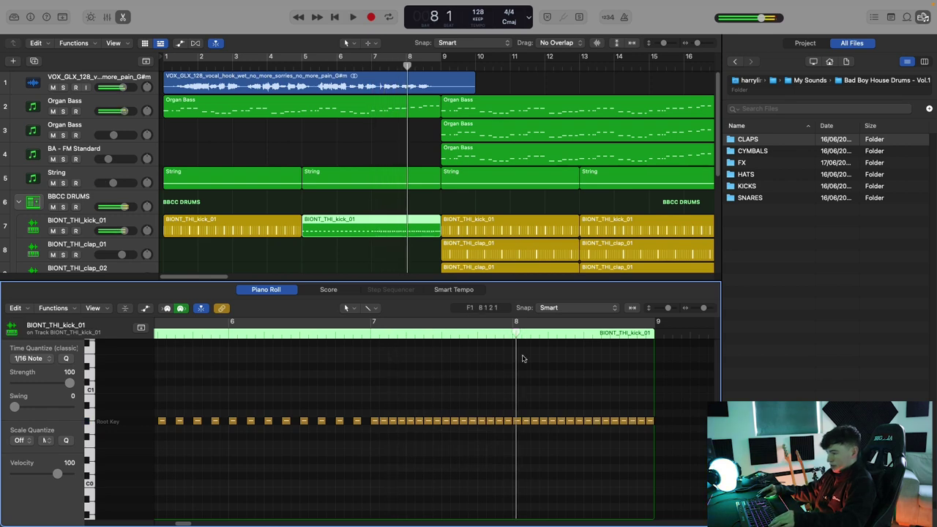
drag(691, 458, 514, 399)
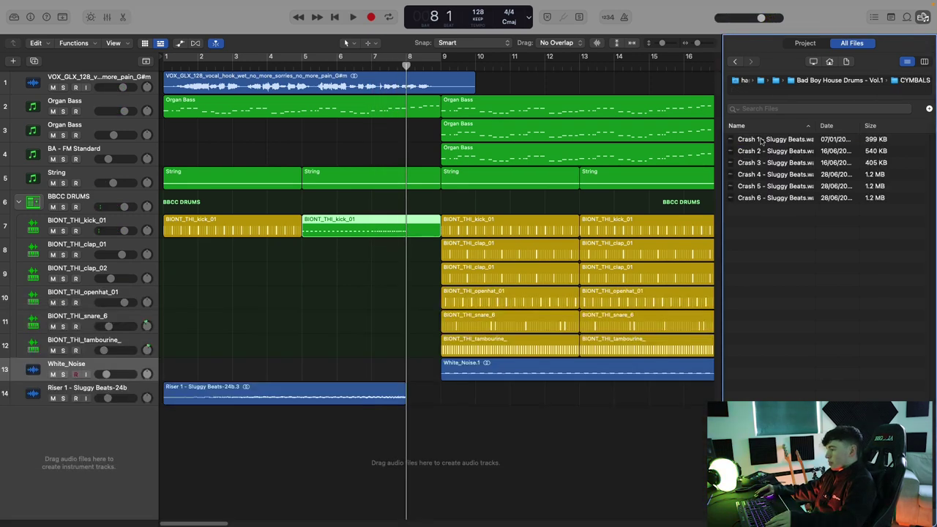
- Add Crash 2 - Sluggy Beats from the CYMBALS folder on a new track, placing it on every beat of bar 8 and at bar 9
click(761, 140)
click(781, 151)
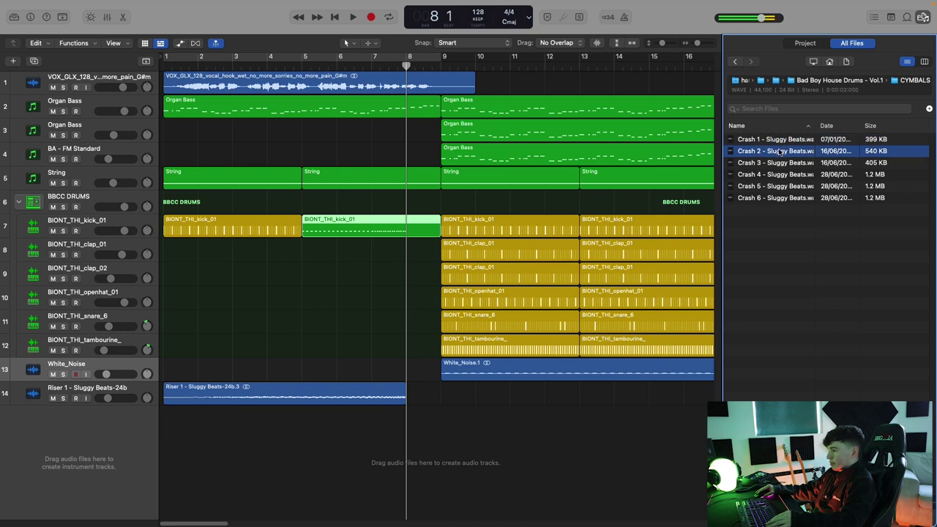
drag(781, 151, 430, 426)
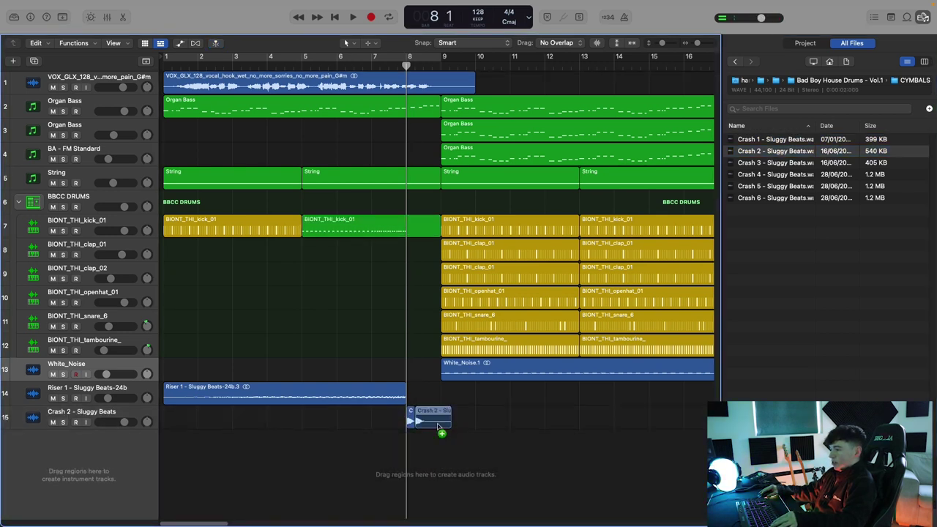
drag(437, 425, 459, 421)
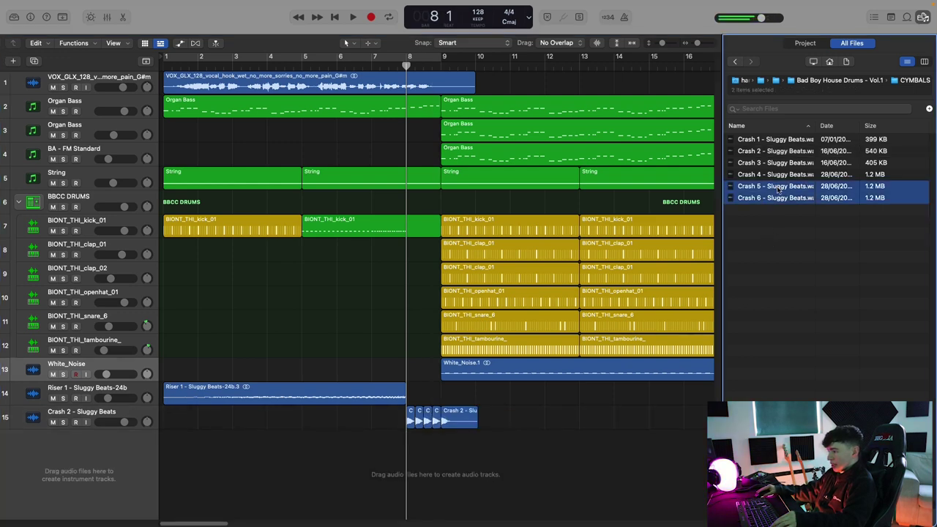
- Add Crash 5 - Sluggy Beats on a new track at bars 1 and 9, and lower the volume of both crash tracks
click(778, 189)
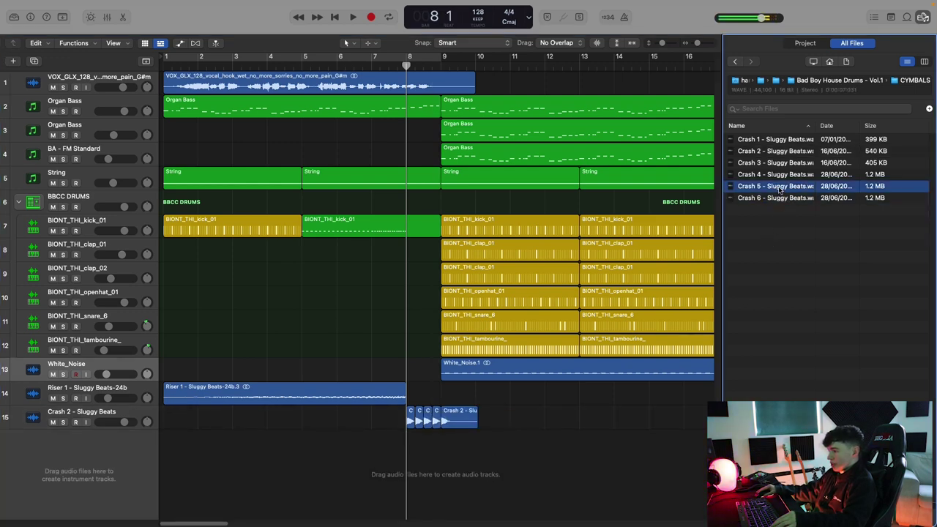
drag(780, 189, 193, 434)
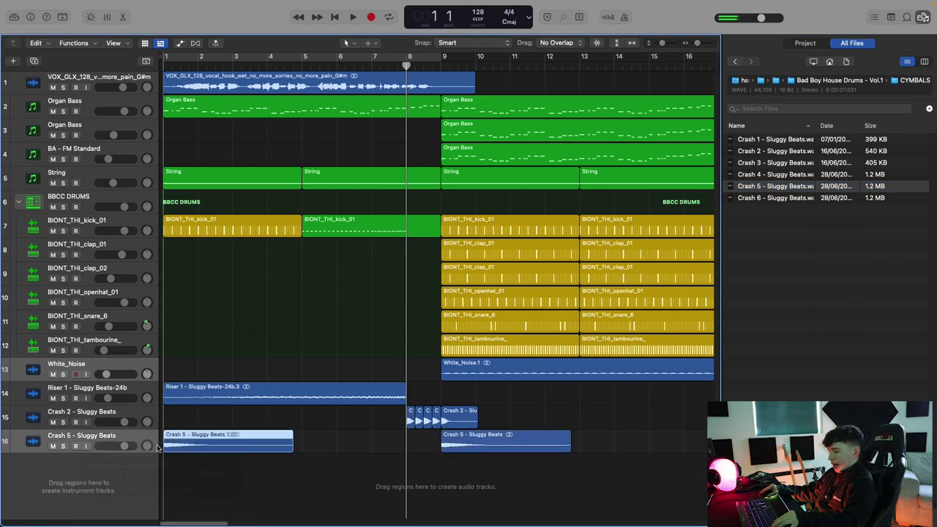
click(123, 422)
- Copy the bass regions, kick regions and vocal hook to bar 17, placing the vocal copy on a new audio track
drag(617, 167, 613, 115)
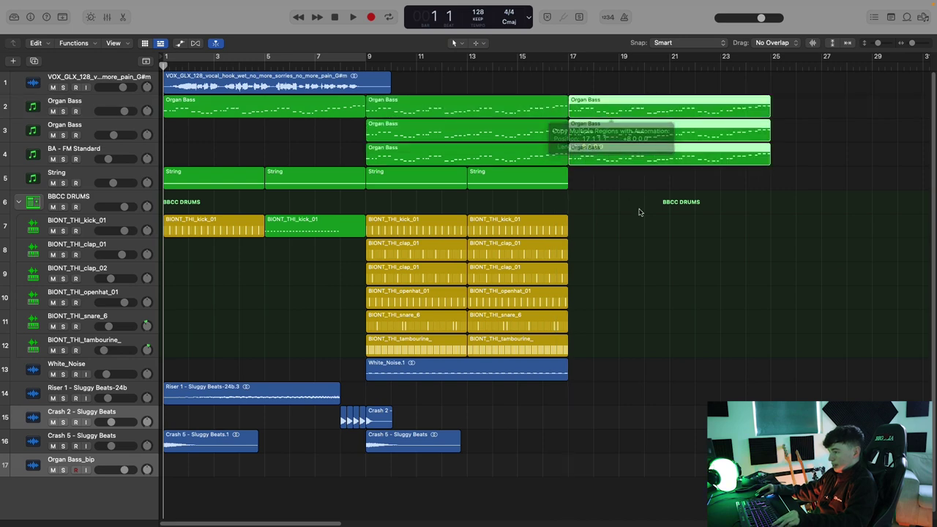
mouse_move(641, 222)
mouse_down()
mouse_move(425, 229)
mouse_move(642, 227)
mouse_move(630, 227)
mouse_up()
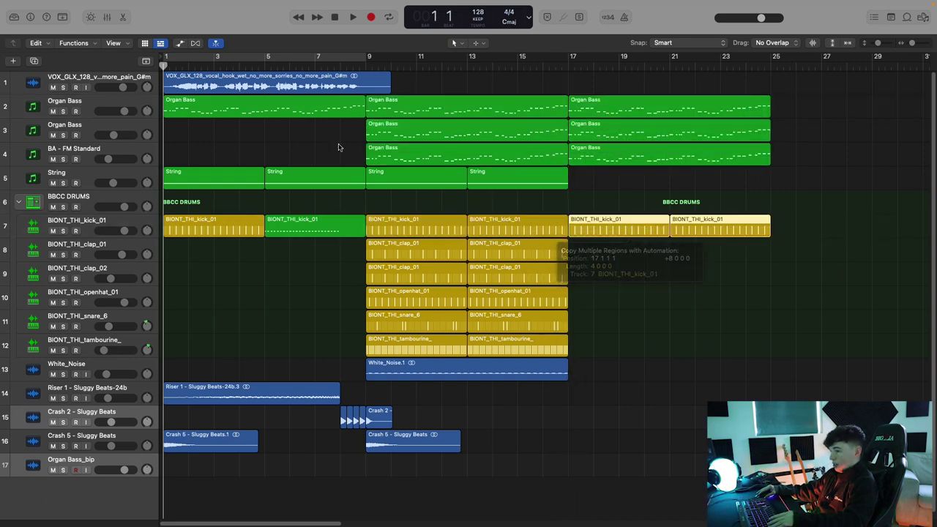
drag(184, 86, 594, 118)
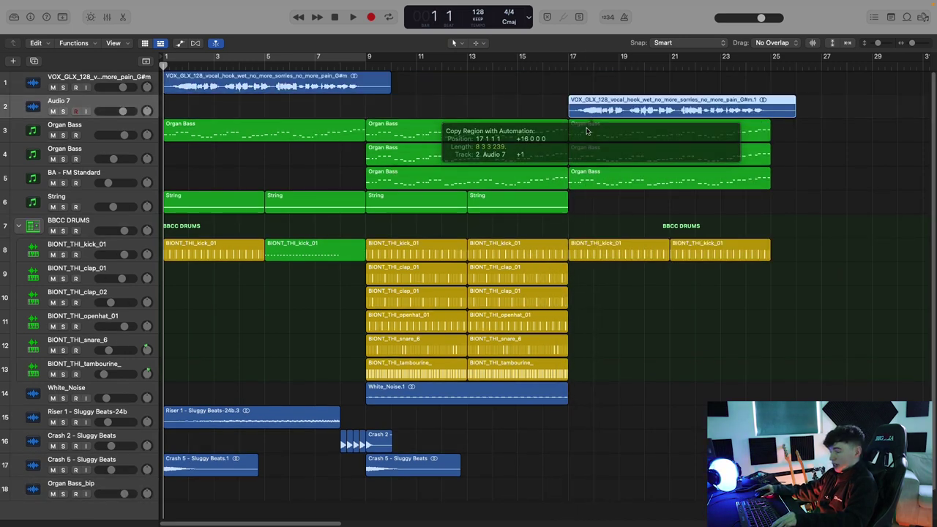
- Enable the low-cut band in the Channel EQ on the Audio 7 vocal track and raise its cutoff into the 200 to 300 Hz range
click(33, 17)
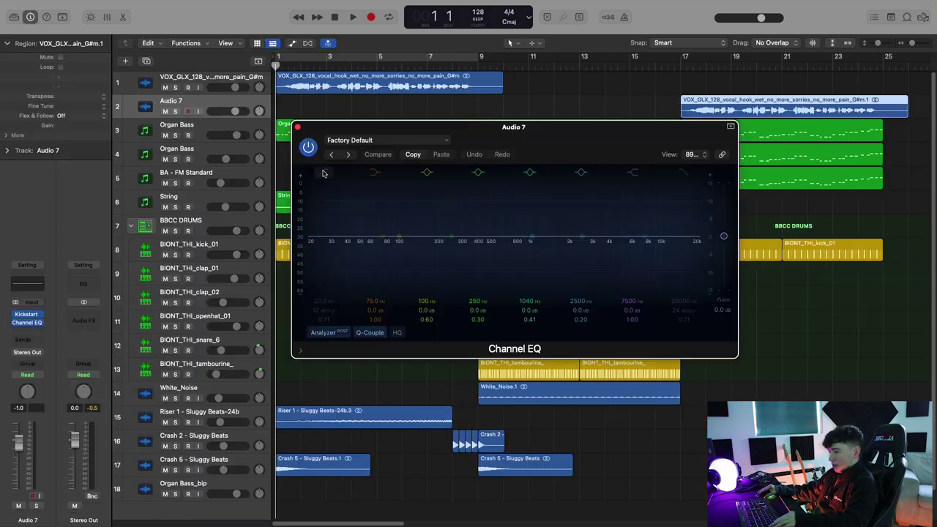
click(324, 171)
drag(321, 261, 457, 250)
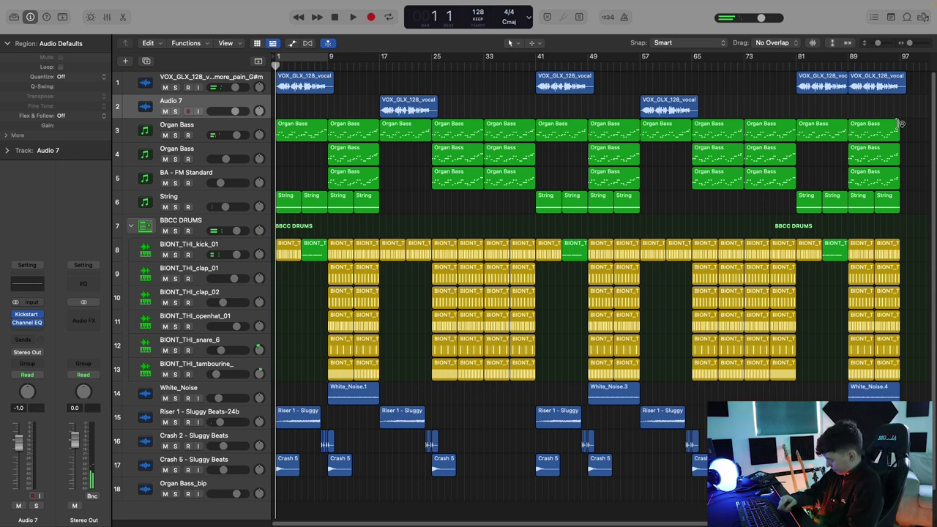
- Copy the Audio 7 vocal regions from bar 17 to bar 33 and from bar 57 to bar 73 while listening to the arrangement
key(space)
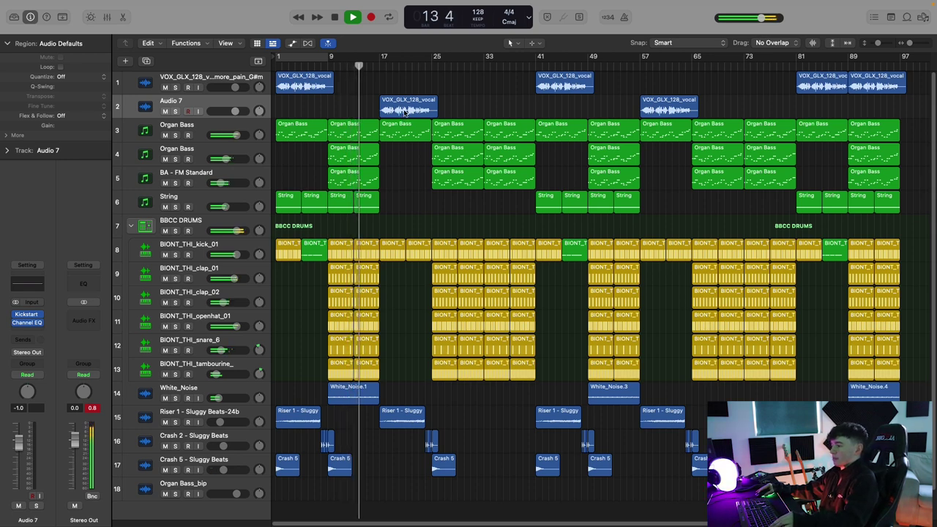
drag(405, 112, 509, 111)
click(681, 110)
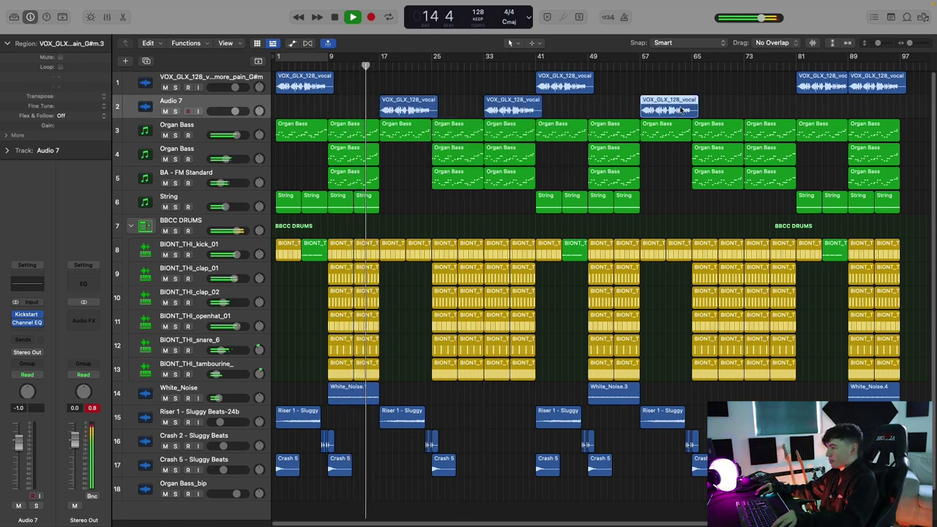
drag(680, 110, 785, 109)
click(730, 94)
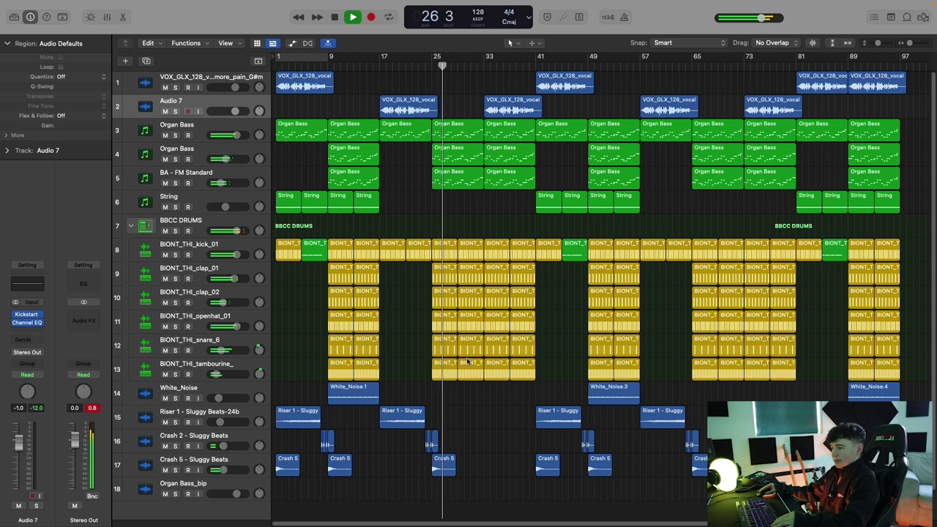
key(space)
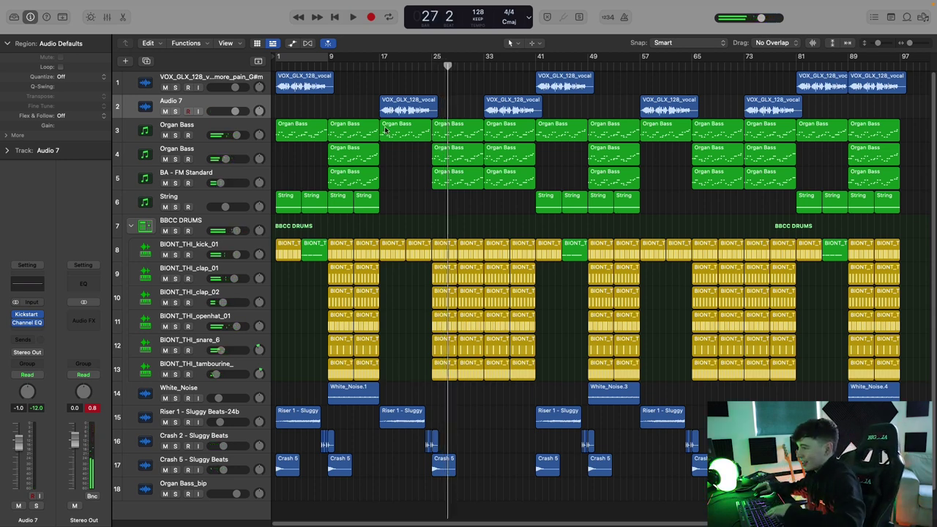
- Mark bars 17 to 25 as the cycle range, open the Organ Bass region at bar 17 for note editing, and select its five bar 24 notes
drag(431, 57, 373, 57)
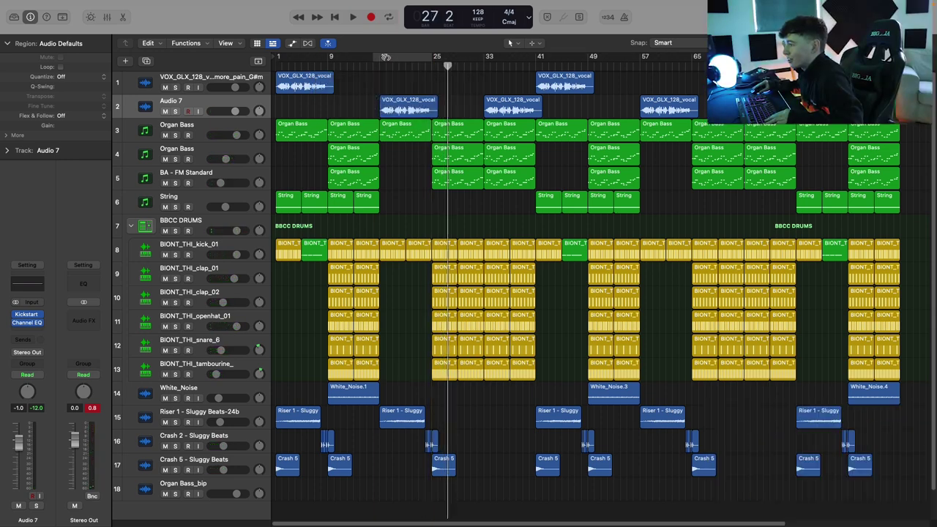
double_click(426, 134)
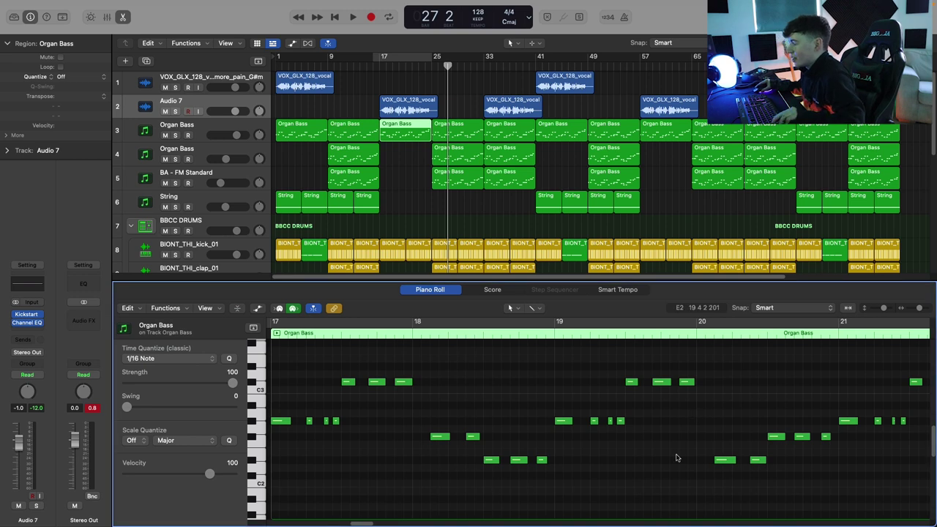
key(z)
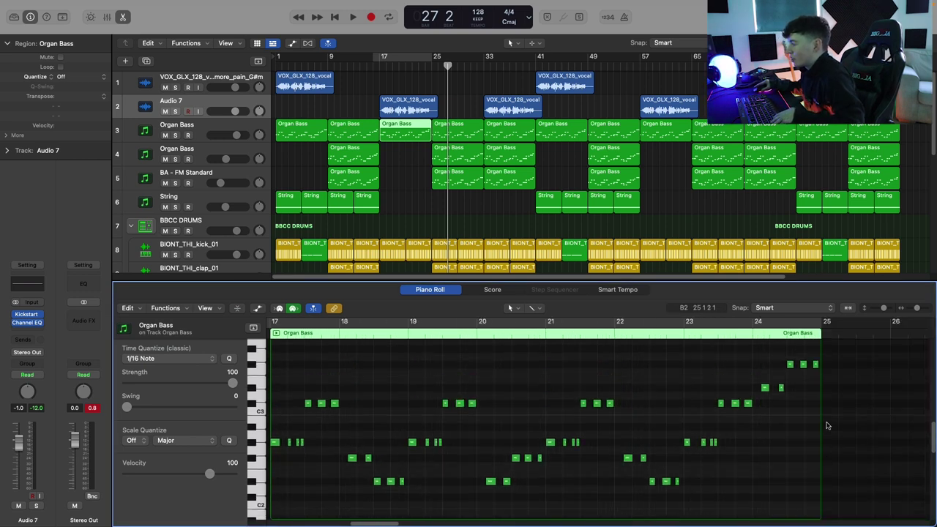
drag(875, 421, 744, 357)
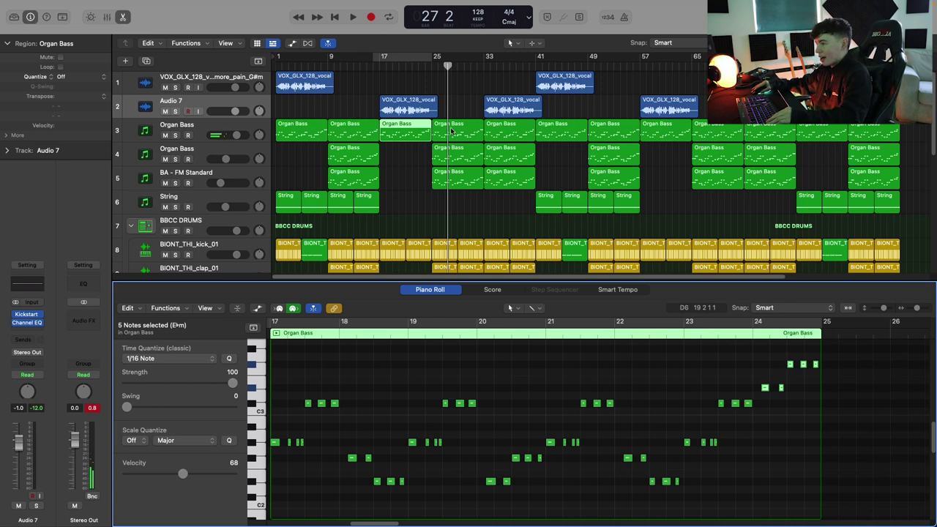
- Play the arrangement from bar 21 to hear how the Organ Bass fill leads into bar 25
click(406, 64)
key(space)
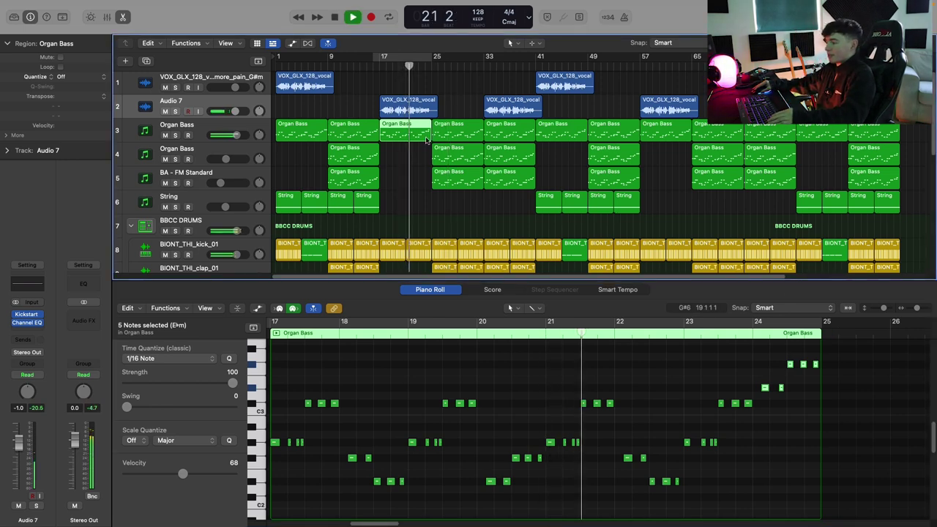
click(480, 218)
scroll(479, 217, down, 1)
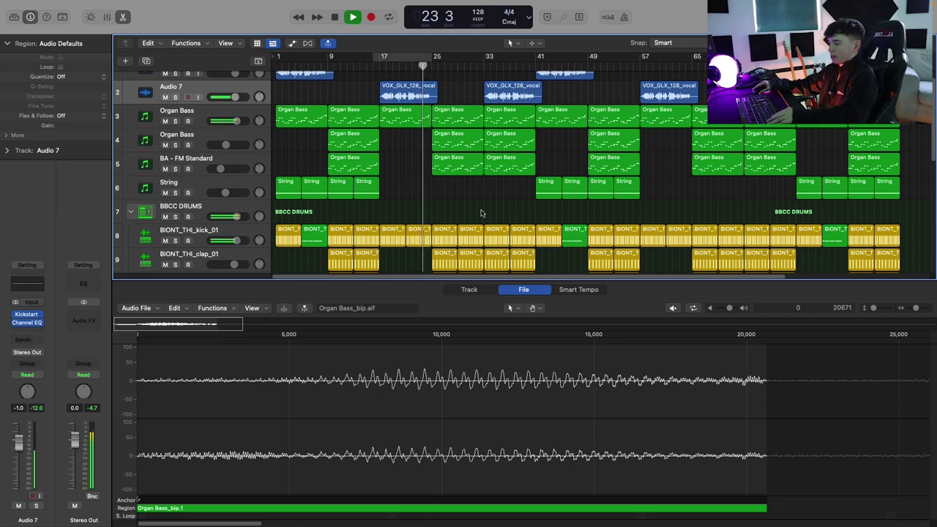
scroll(474, 204, down, 1)
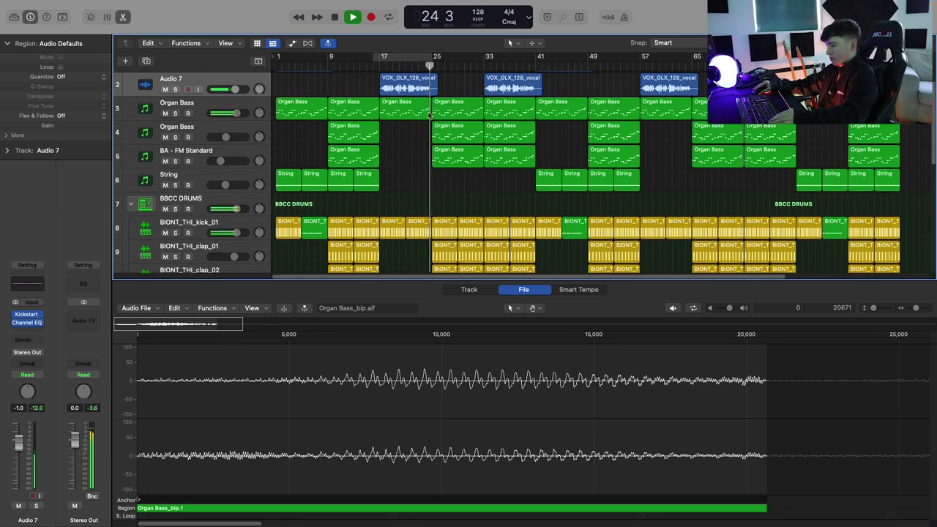
- Compare the five Organ Bass notes in bar 24 an octave lower with their original octave, playing the passage from bar 22 each time
click(429, 114)
drag(856, 413, 745, 373)
key(space)
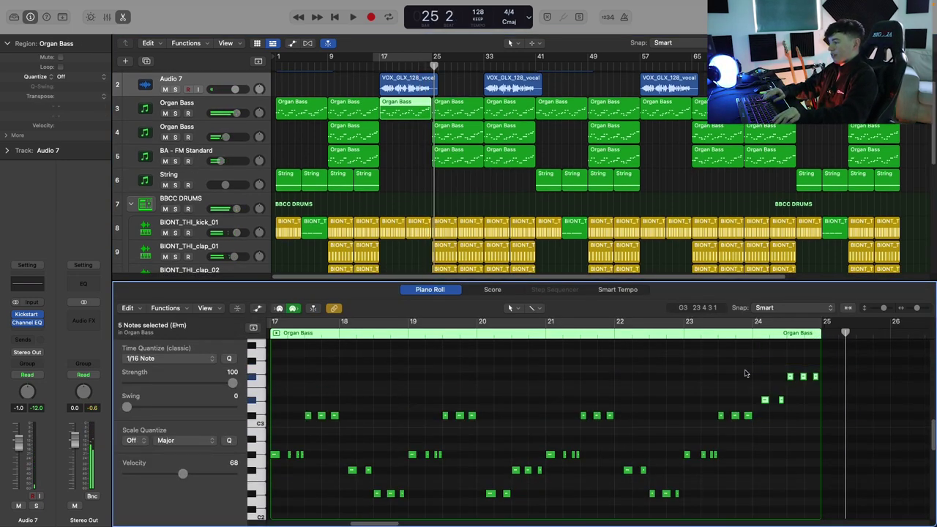
click(615, 330)
key(space)
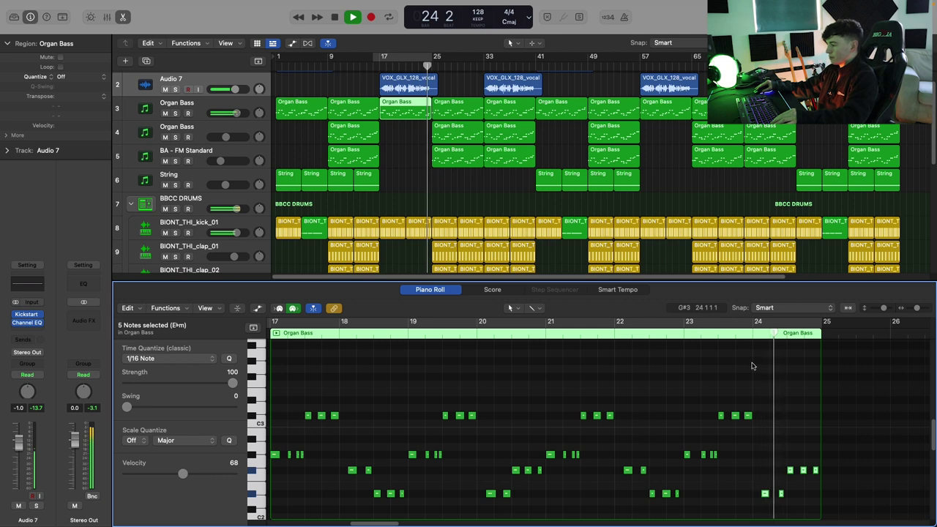
key(space)
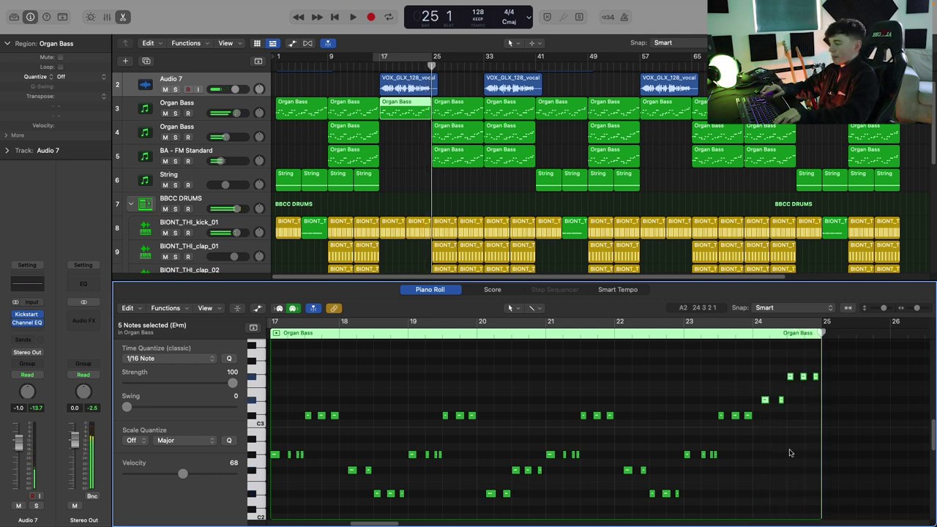
click(627, 334)
key(space)
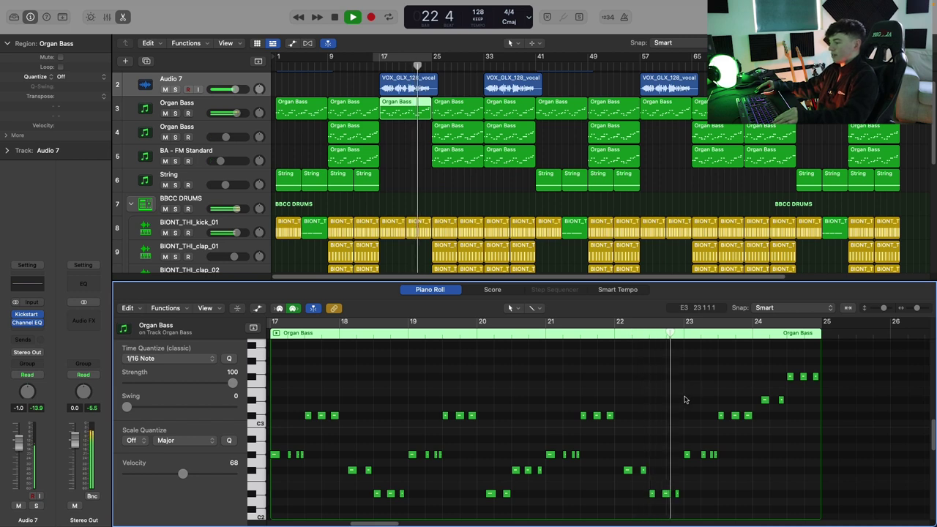